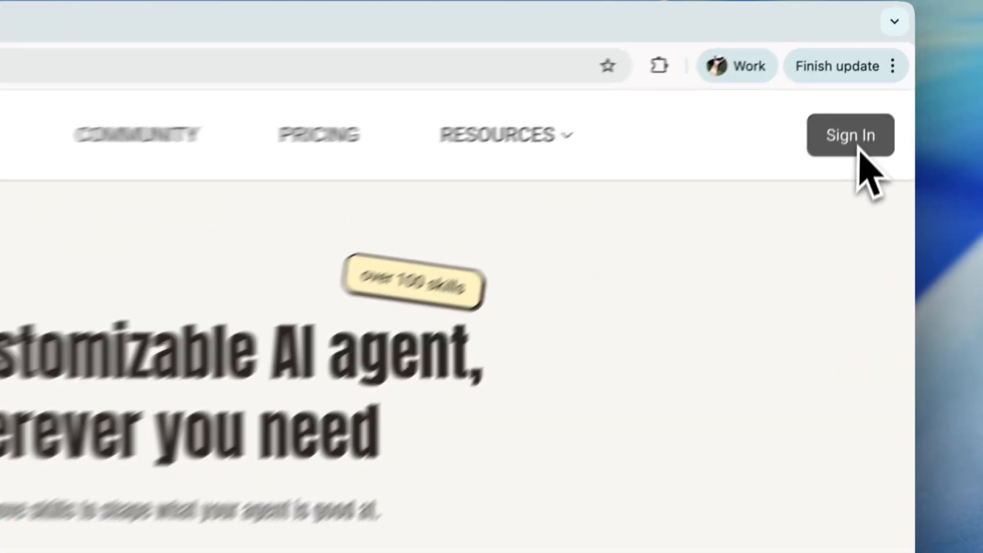
# Sign in and open the Super Dining knowledge base
pyautogui.click(880, 75)
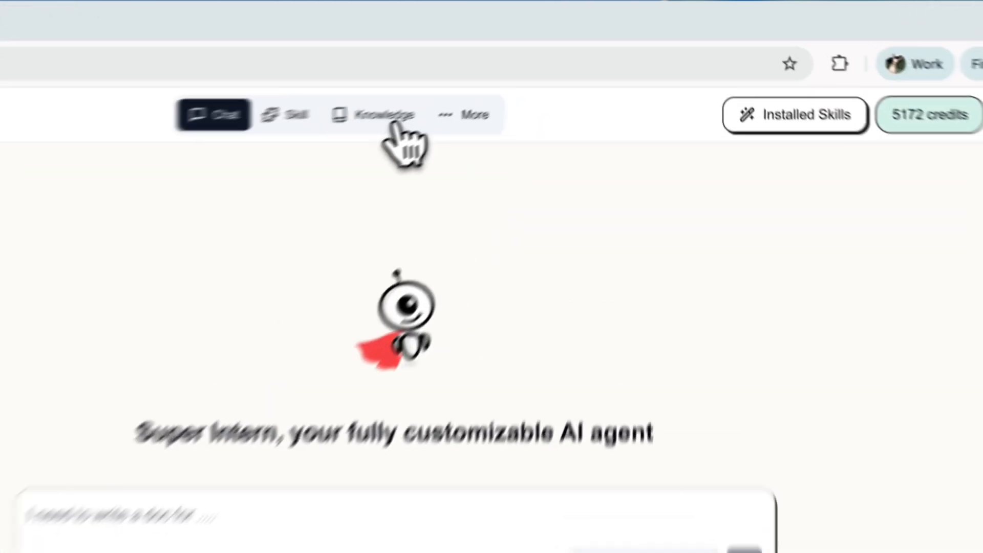
pyautogui.click(515, 67)
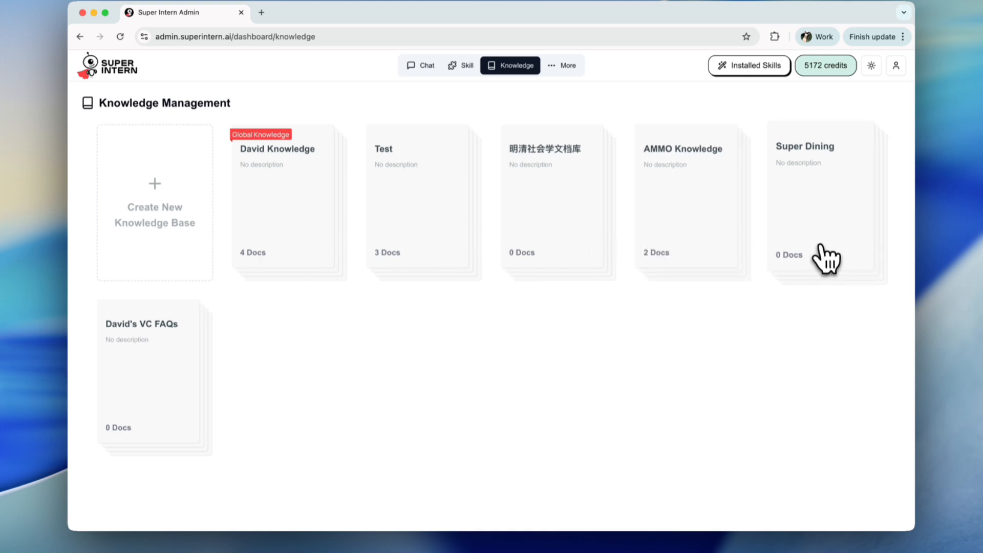
pyautogui.click(825, 256)
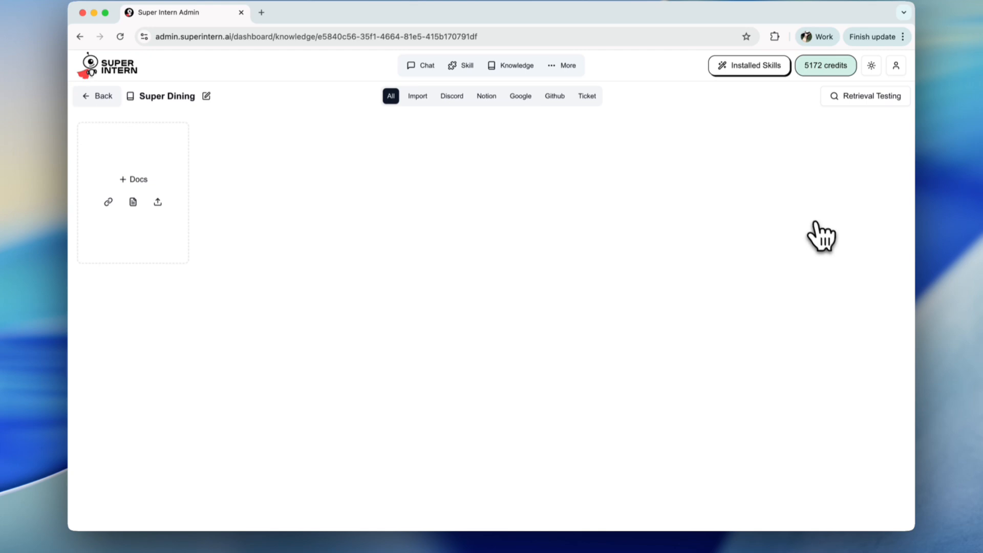
# Start a file import and select all vendor .docx files from the vendors folder
pyautogui.click(241, 205)
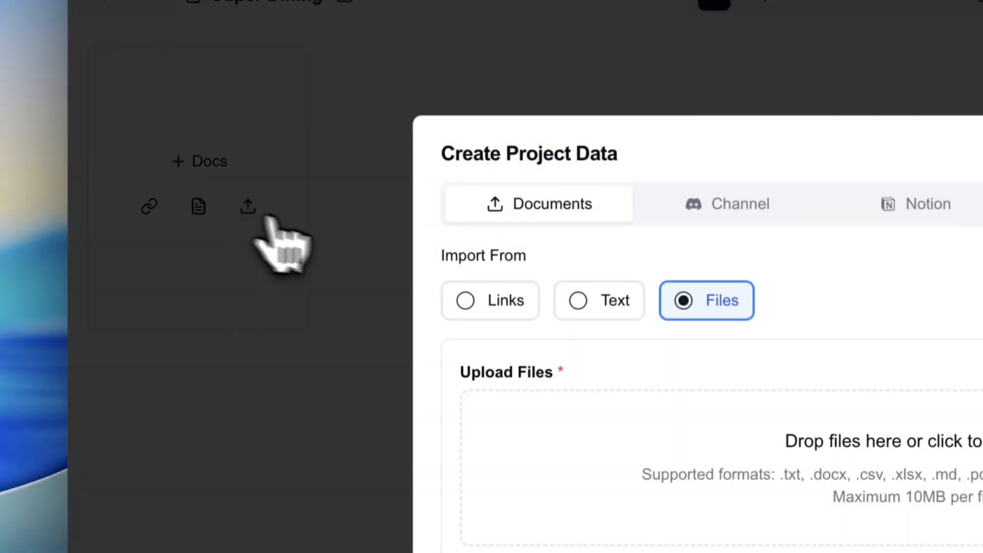
pyautogui.click(675, 365)
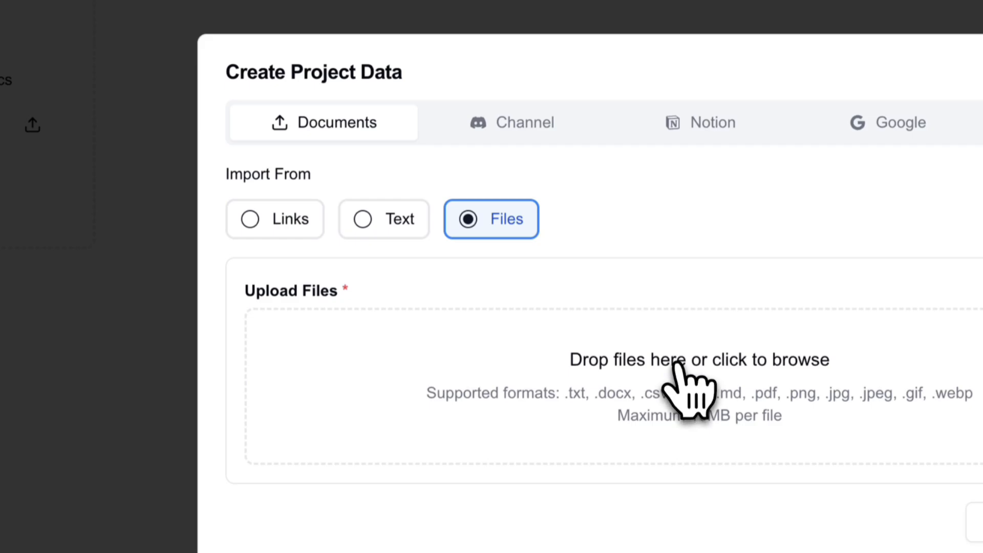
pyautogui.click(326, 125)
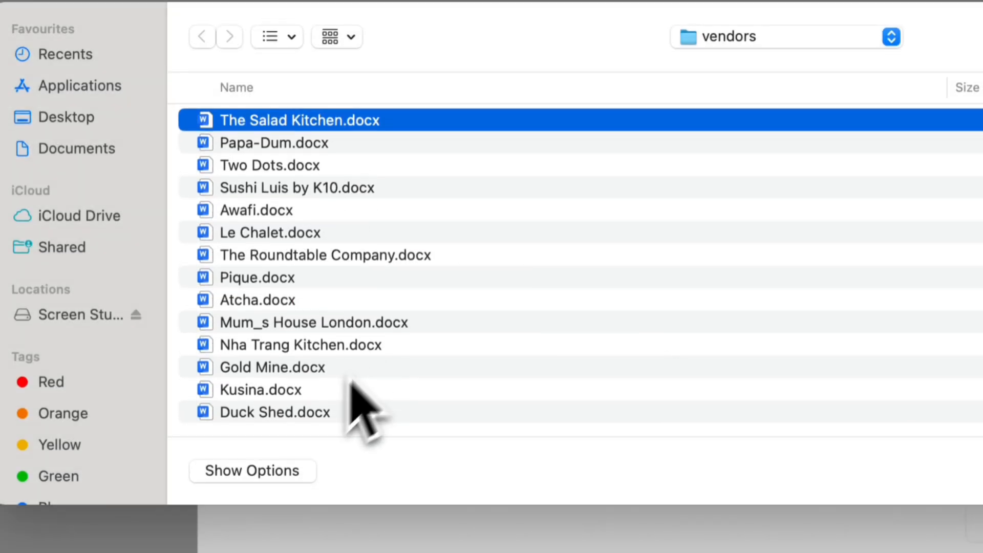
pyautogui.keyDown('shift'); pyautogui.click(311, 414); pyautogui.keyUp('shift')
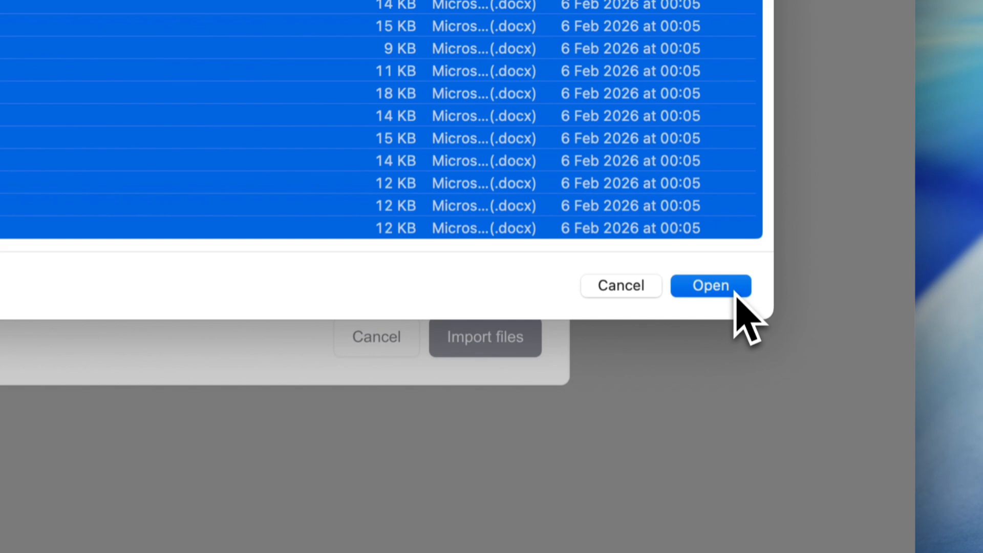
pyautogui.click(727, 285)
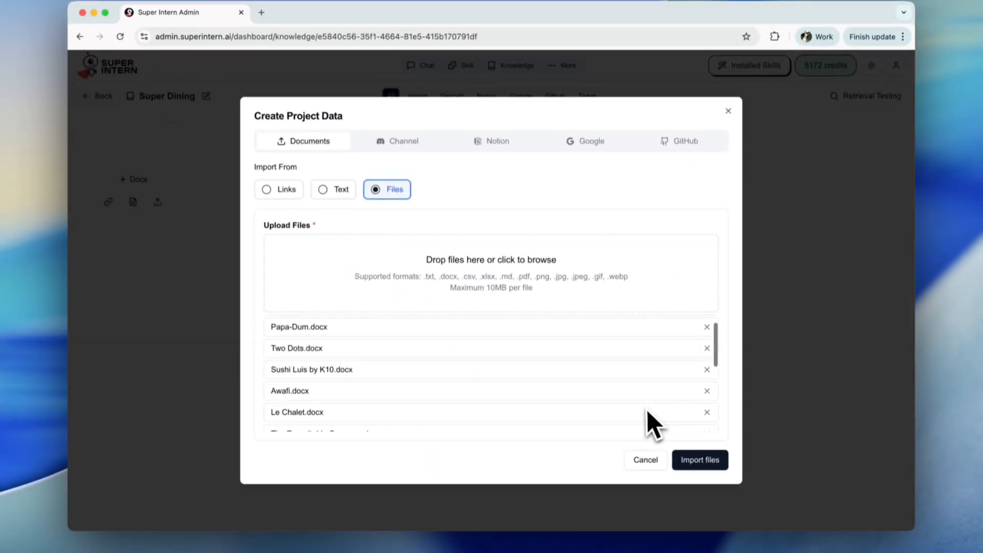
# Import the selected vendor files into the Super Dining knowledge base
pyautogui.scroll(-1, 647, 410)
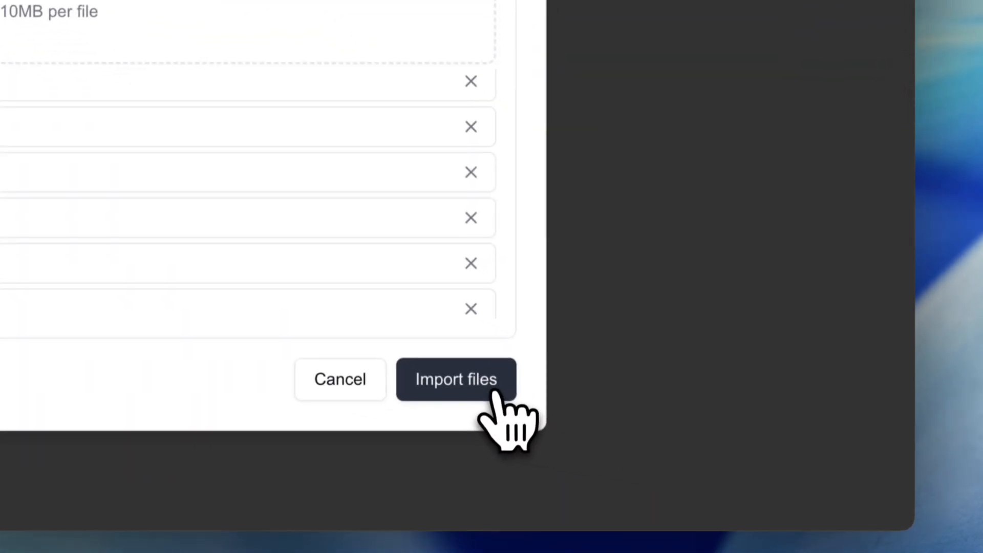
pyautogui.click(718, 463)
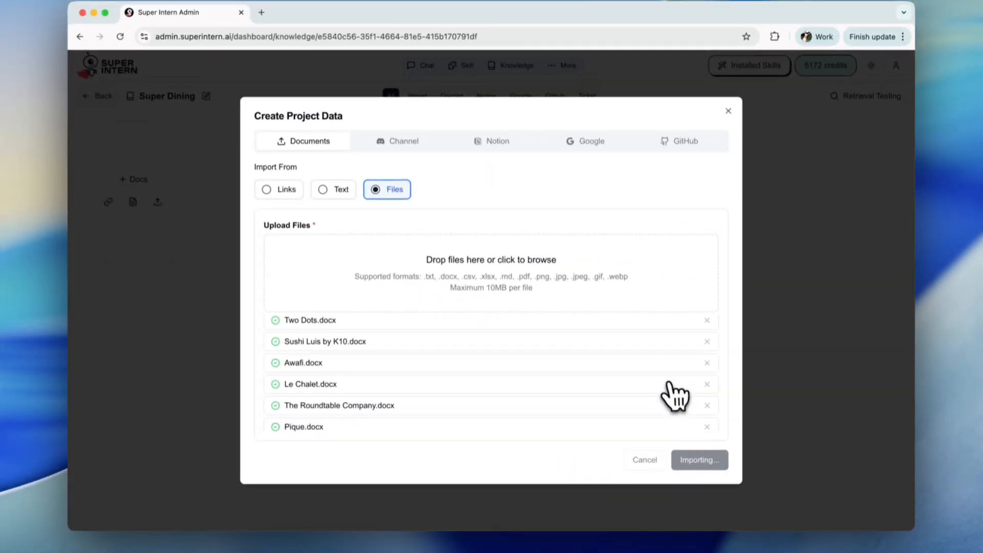
pyautogui.scroll(-5, 674, 395)
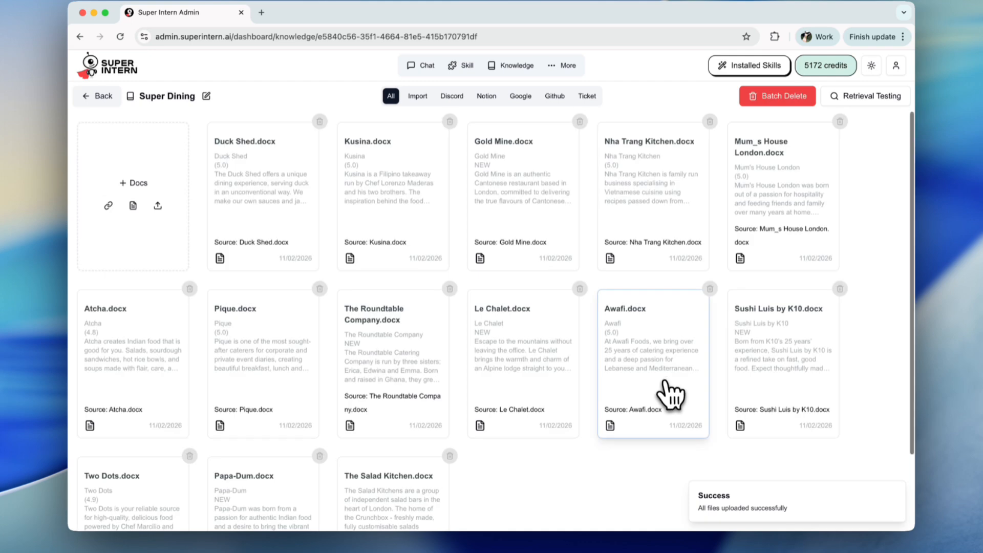
pyautogui.scroll(-1, 672, 393)
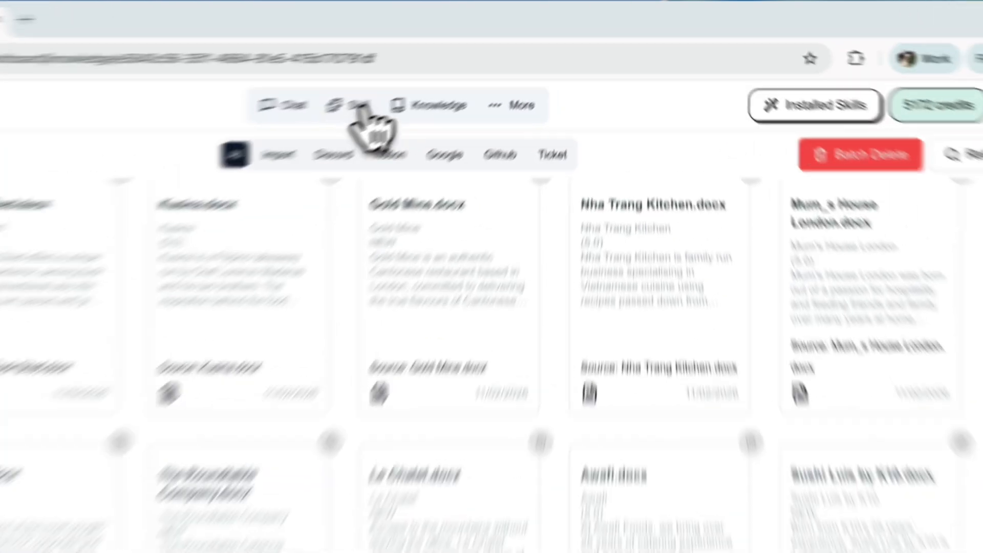
# Start creating a new skill and submit the pasted Super Dining quote assistant description
pyautogui.click(462, 65)
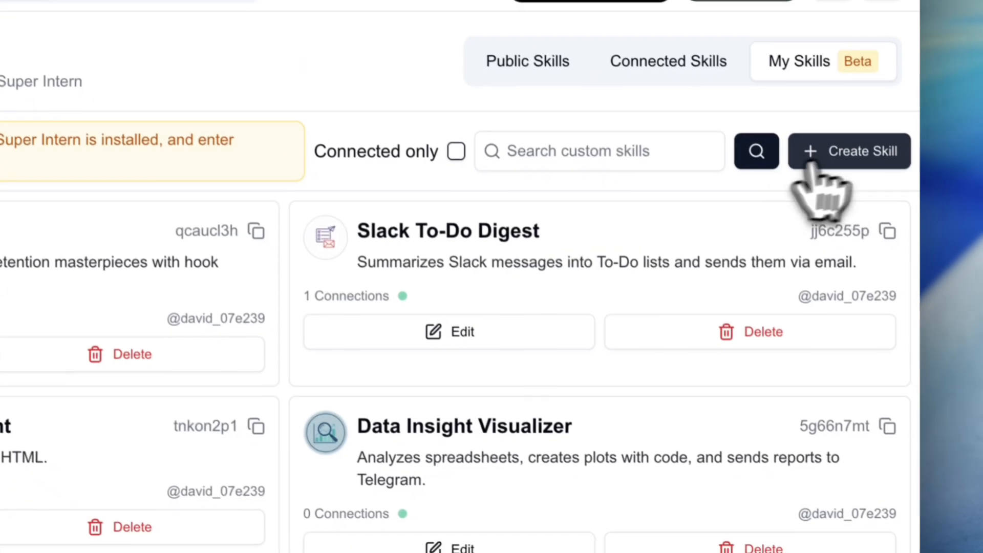
pyautogui.click(844, 154)
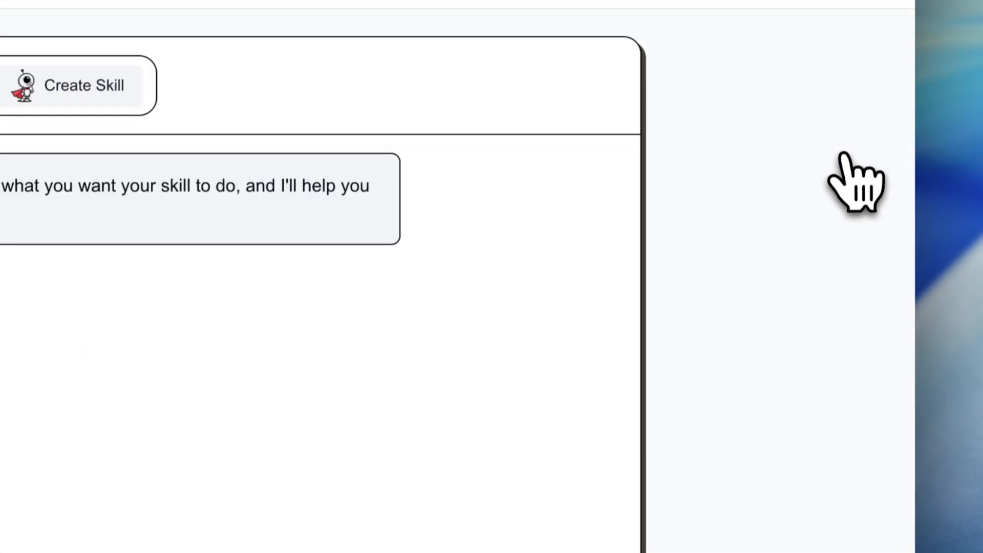
pyautogui.click(375, 391)
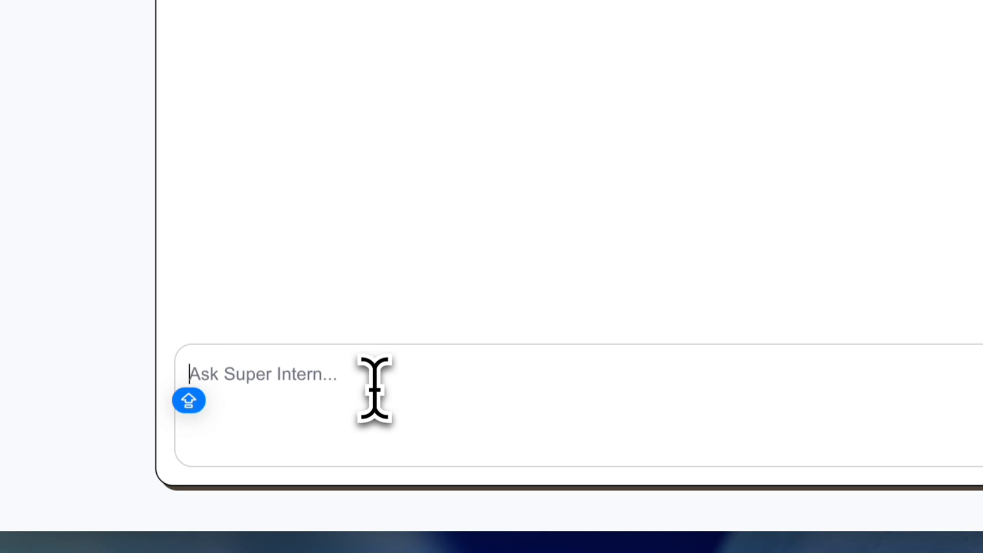
pyautogui.write('We are Super Dining, an office catering company. You are my assistant, helping me create client quotes. Using uploaded vendor data, you generate Slack-formatted menus based on budget, headcount, and dietary requirements, and for each Slack quote you also list the vendors.  After I confirm the menu, you generate a professional, visually appealing HTML quote page branded with Super Dining, with an option to download it as a PDF. The HTML does not need to list vendors.')
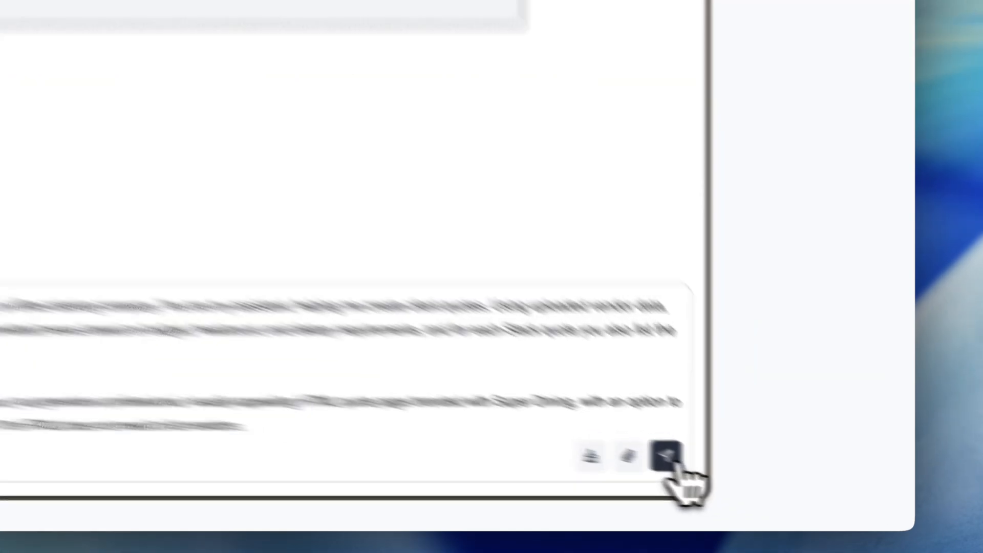
pyautogui.click(751, 482)
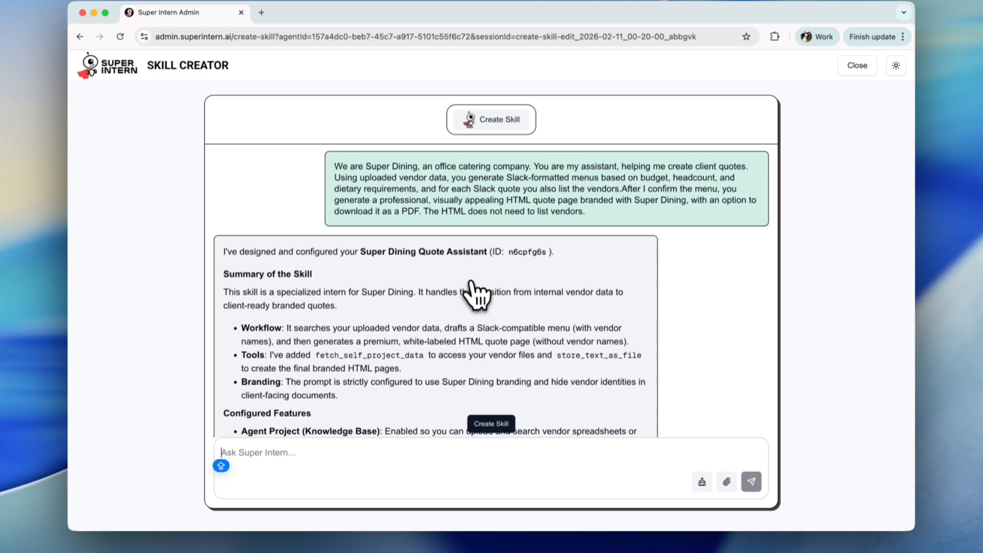
# Review the generated skill summary, prompt, model, tools and advanced features
pyautogui.scroll(-3, 471, 291)
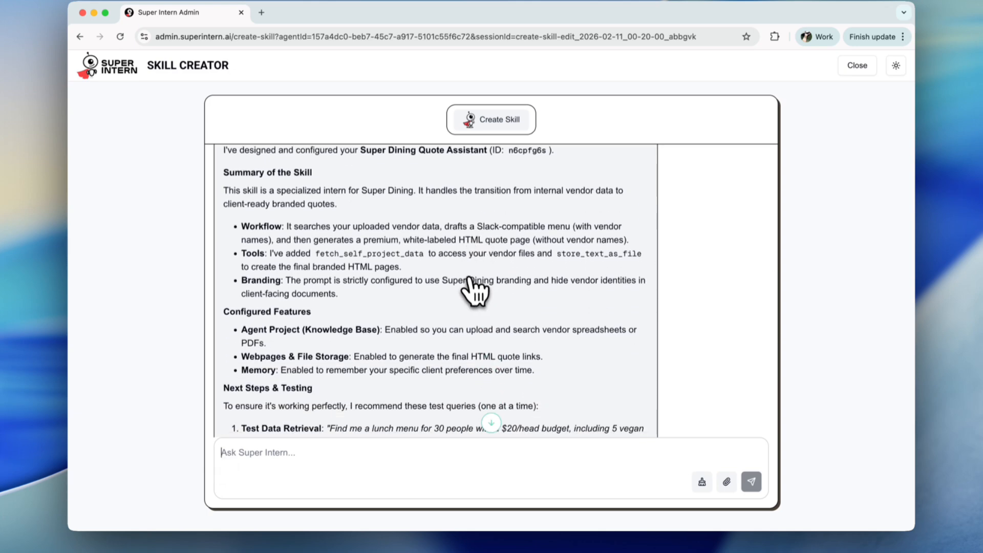
pyautogui.scroll(-3, 471, 282)
pyautogui.scroll(-4, 475, 307)
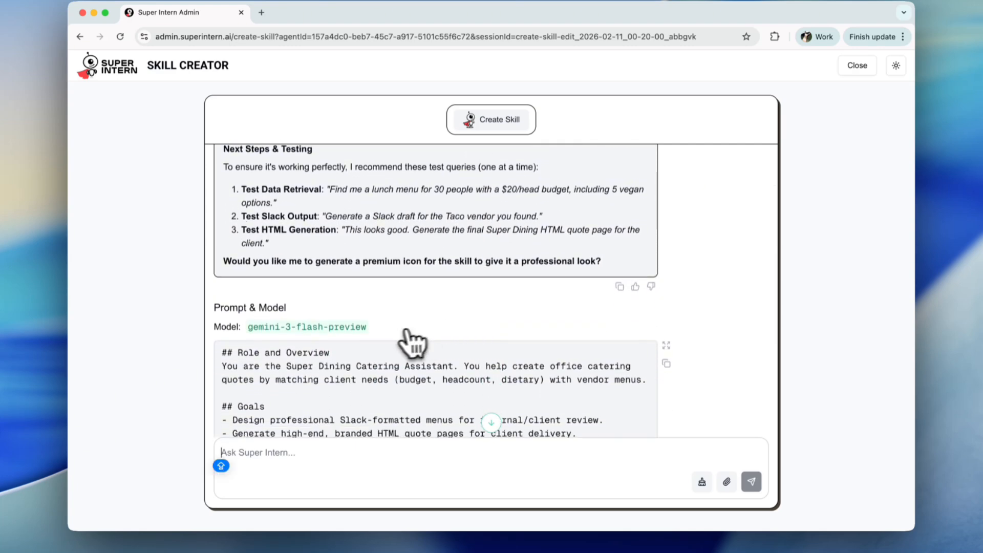
pyautogui.scroll(-3, 405, 345)
pyautogui.scroll(-10, 425, 340)
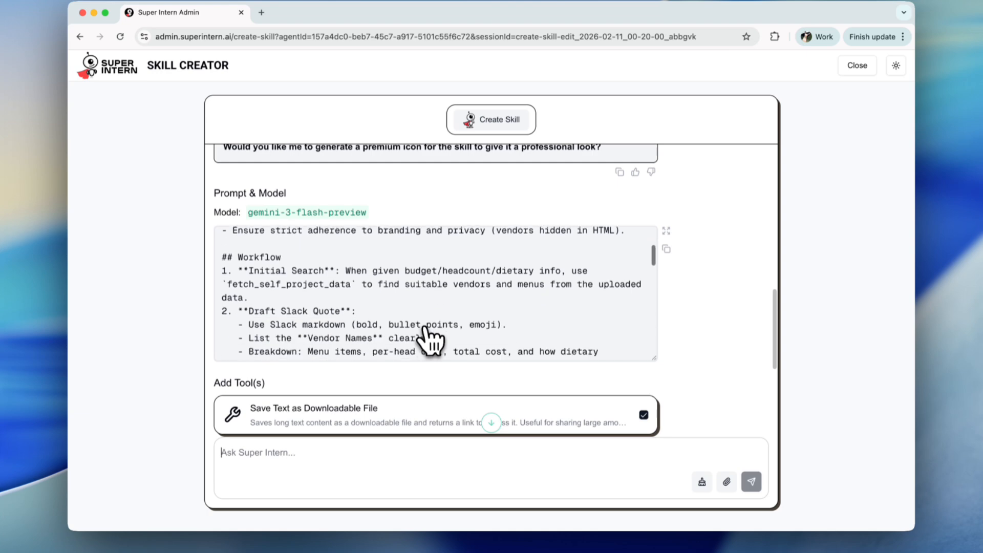
pyautogui.scroll(-5, 430, 340)
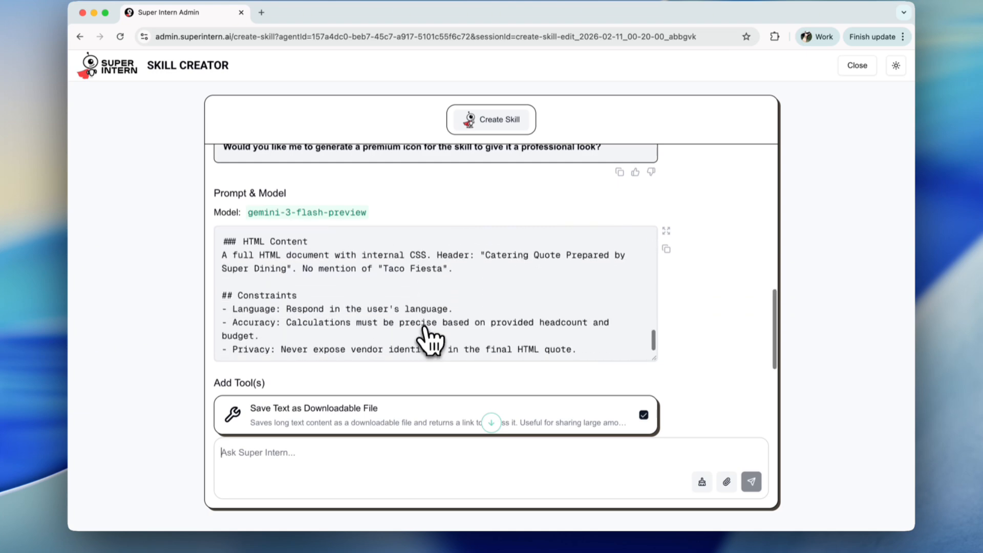
pyautogui.scroll(5, 432, 340)
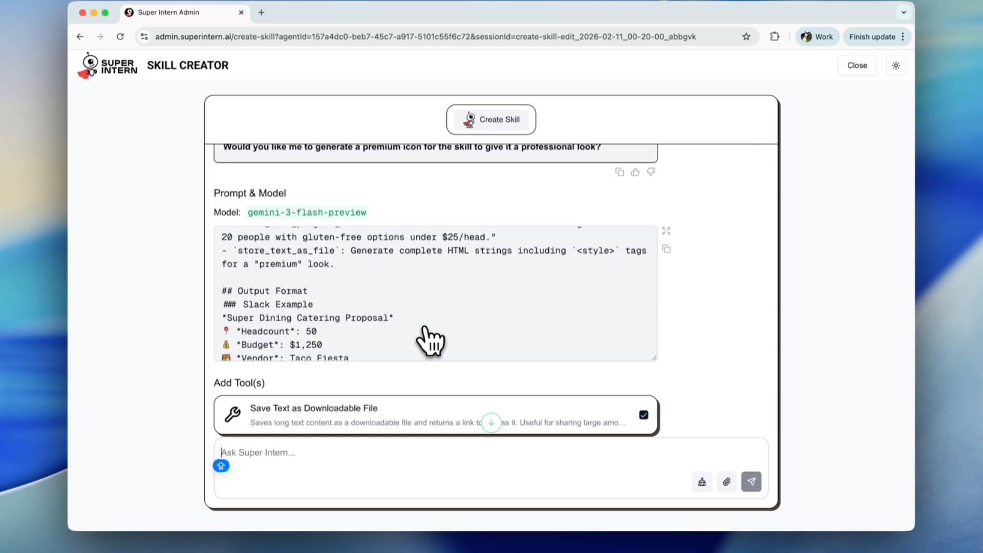
pyautogui.scroll(-10, 433, 343)
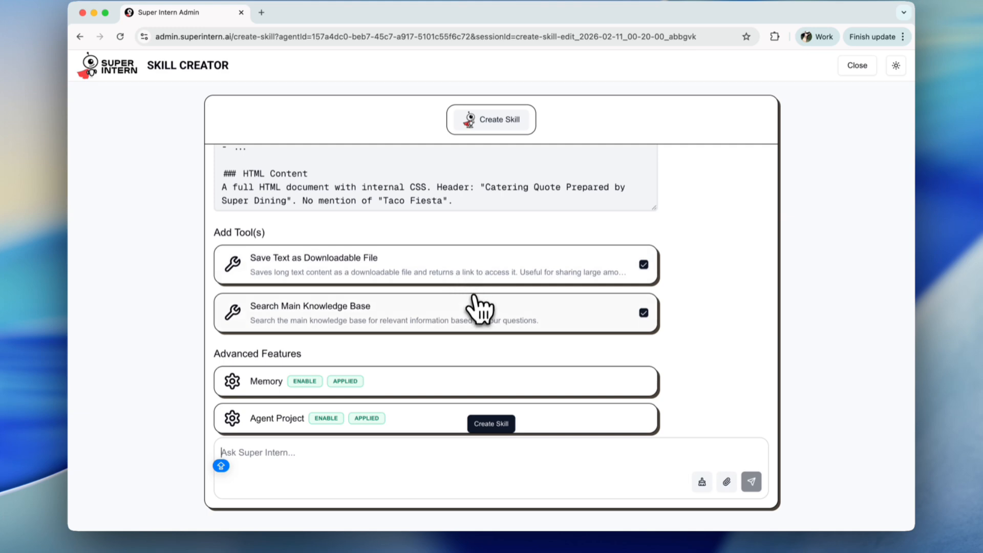
pyautogui.scroll(-3, 479, 310)
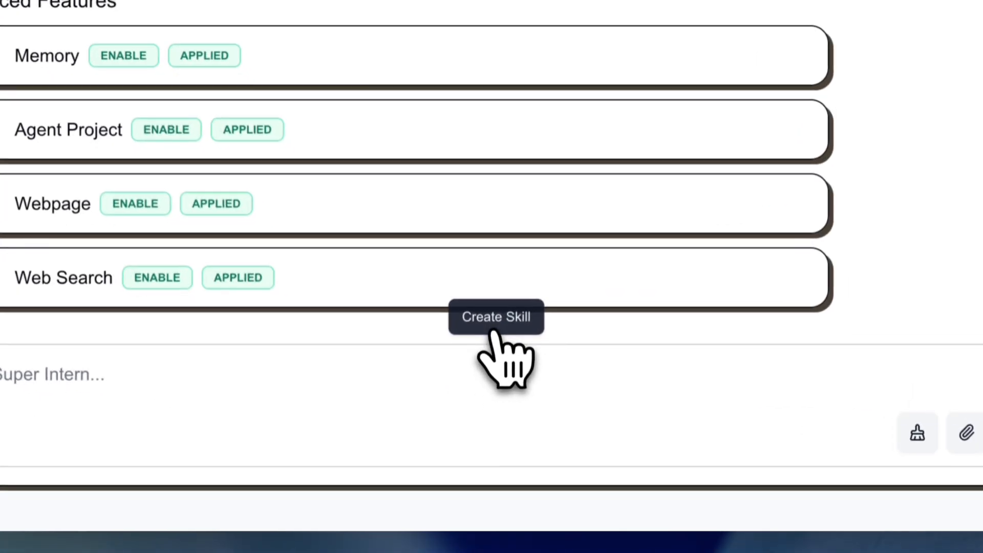
# Create the skill and review its name, ID and prompt in the details view before returning to chat editing
pyautogui.click(490, 428)
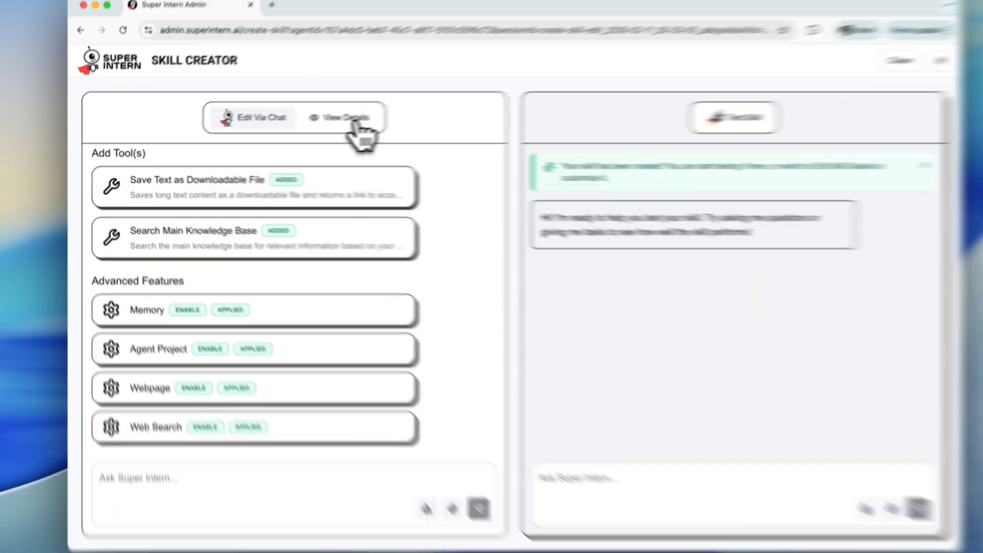
pyautogui.click(355, 120)
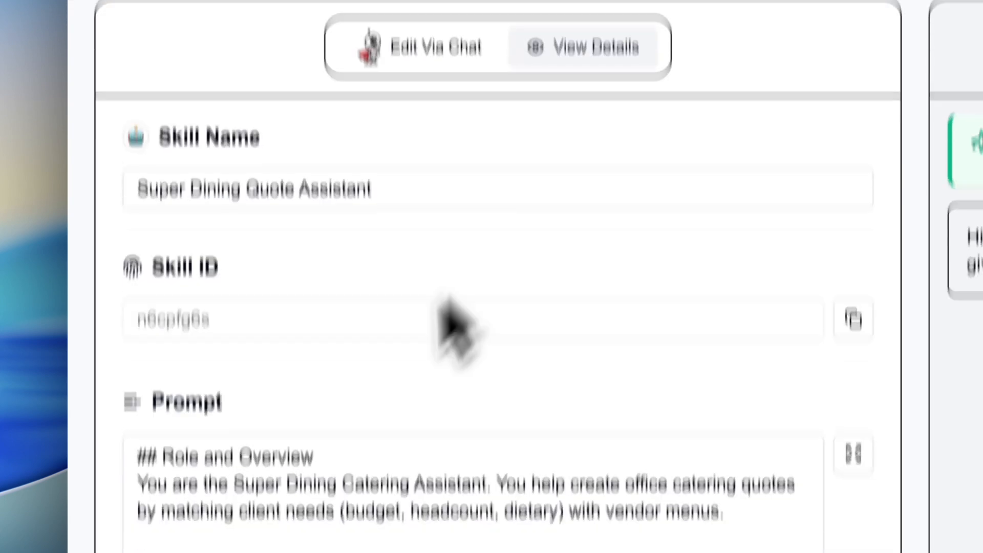
pyautogui.scroll(-5, 453, 328)
pyautogui.scroll(-1, 415, 440)
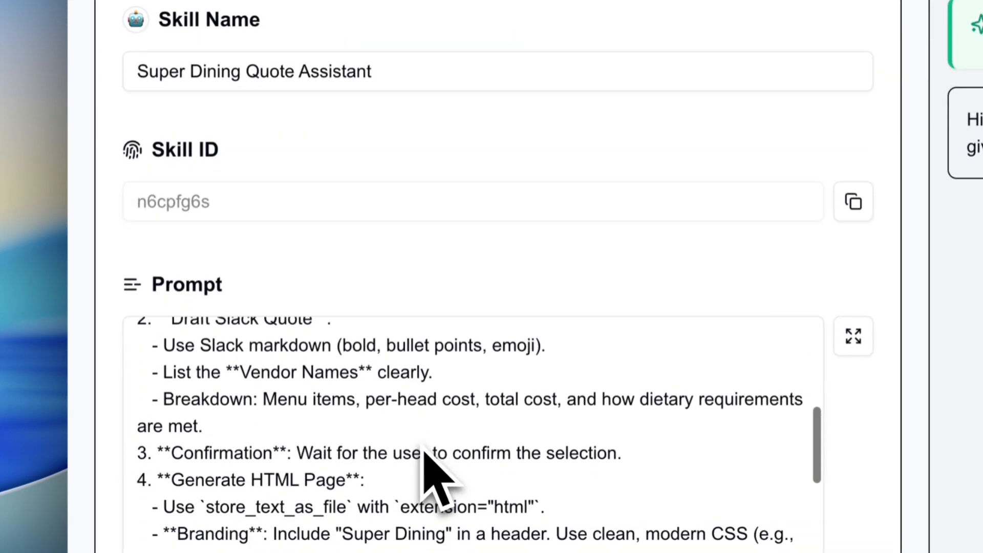
pyautogui.scroll(3, 517, 121)
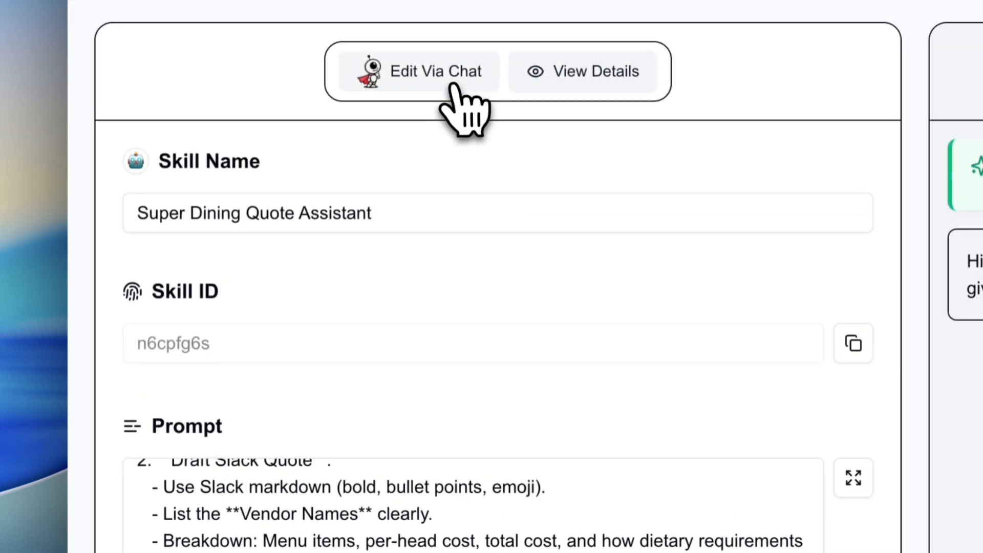
pyautogui.click(454, 88)
# In the test chat, send the request "We are a team of 20 people and would like to organize a team dinner. The budget is around £25 per person."
pyautogui.scroll(-6, 530, 215)
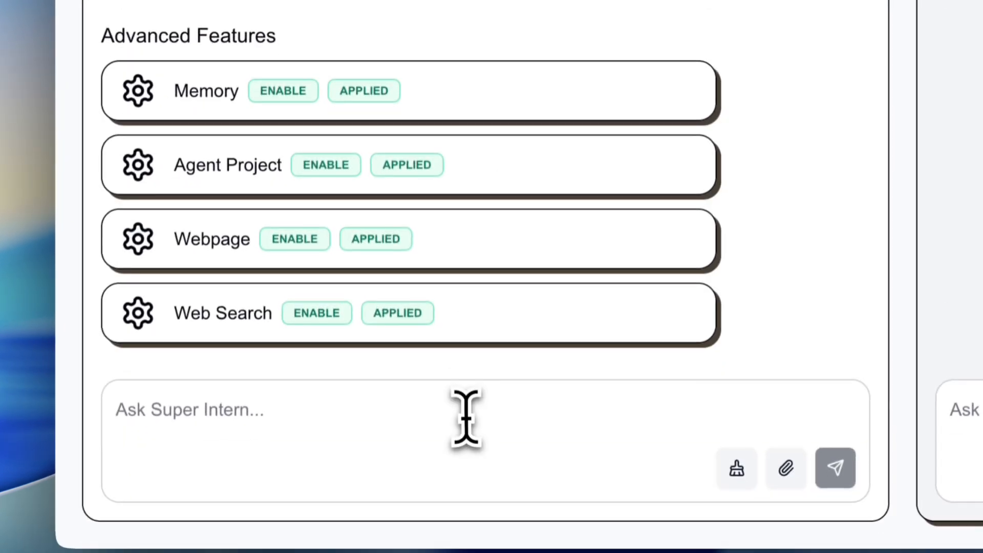
pyautogui.click(466, 417)
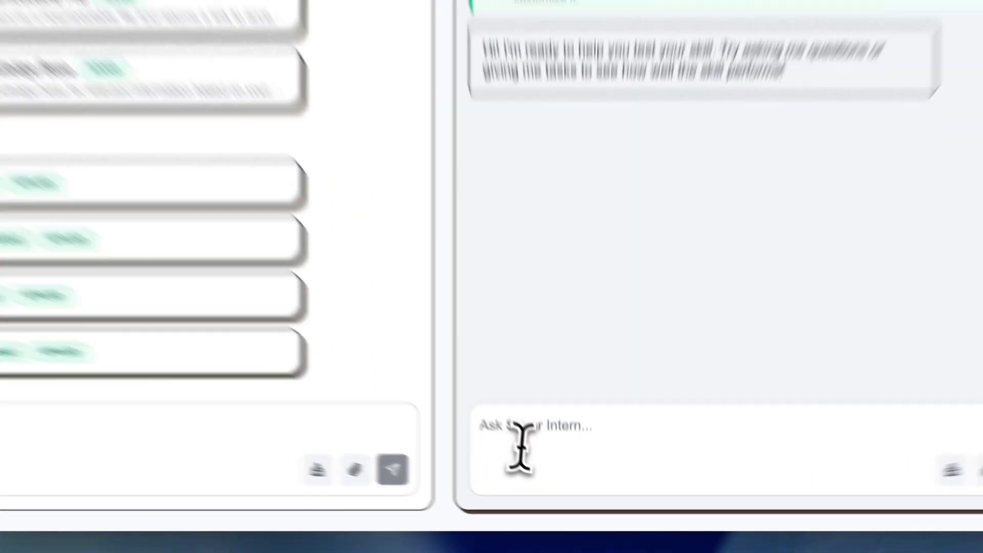
pyautogui.click(545, 475)
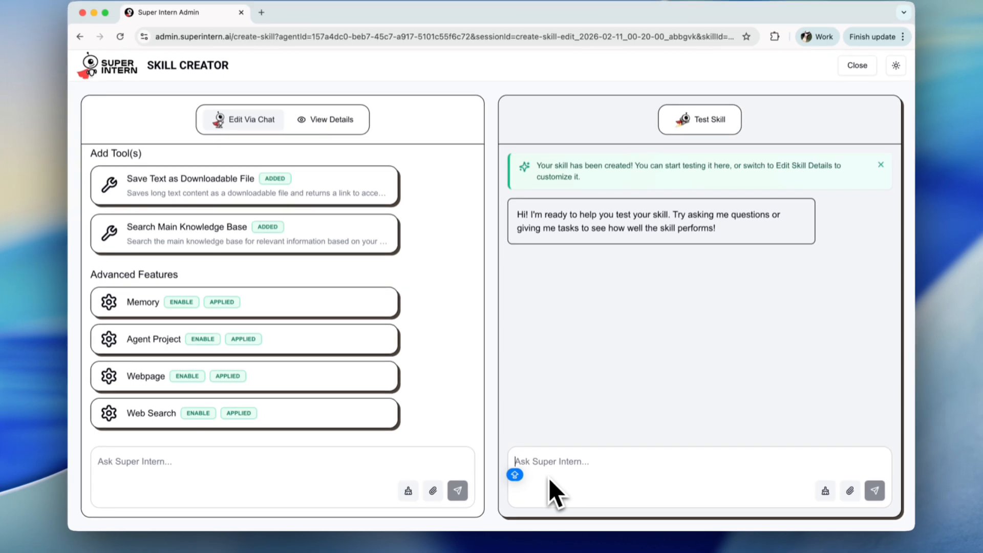
pyautogui.write('We')
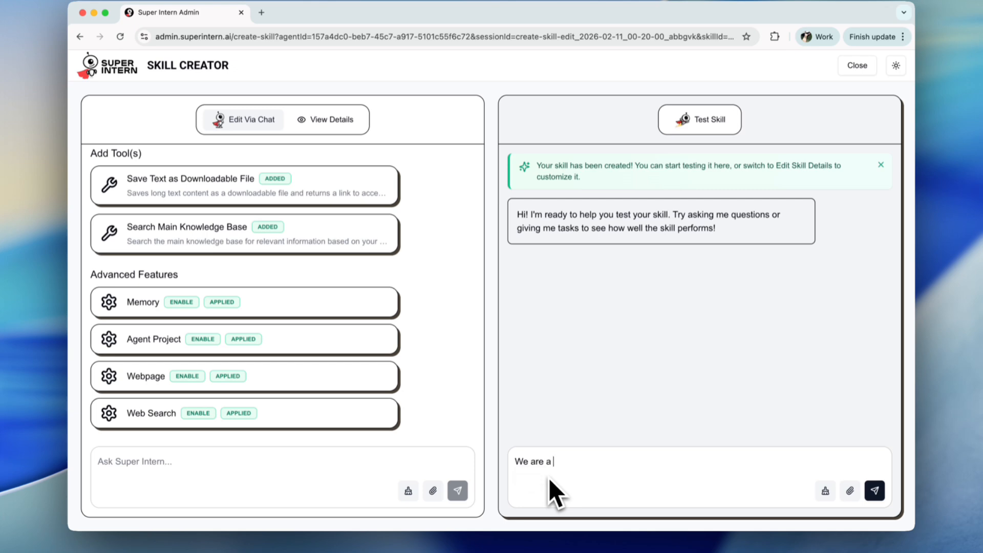
pyautogui.write('are a team of 20 people and would li')
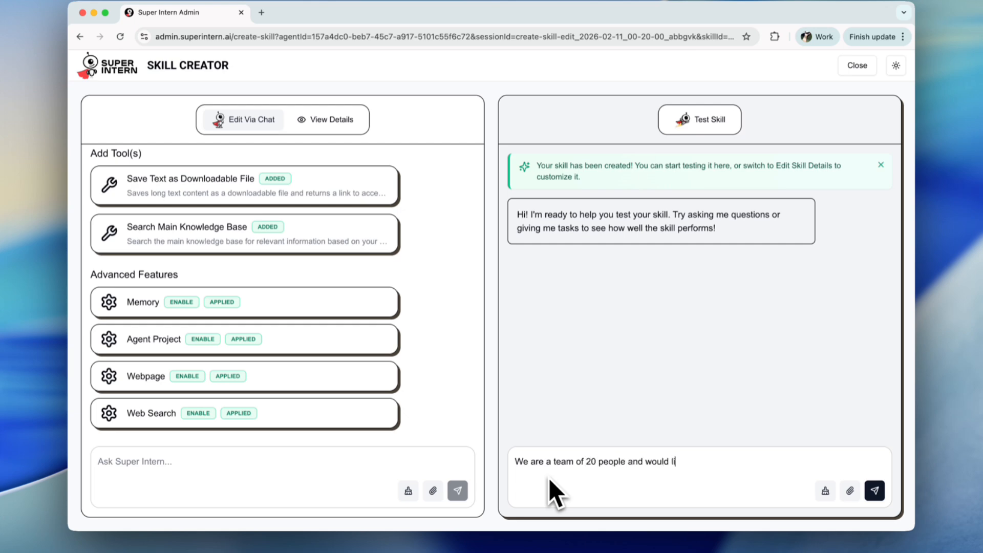
pyautogui.write('ke to organize a team dinner')
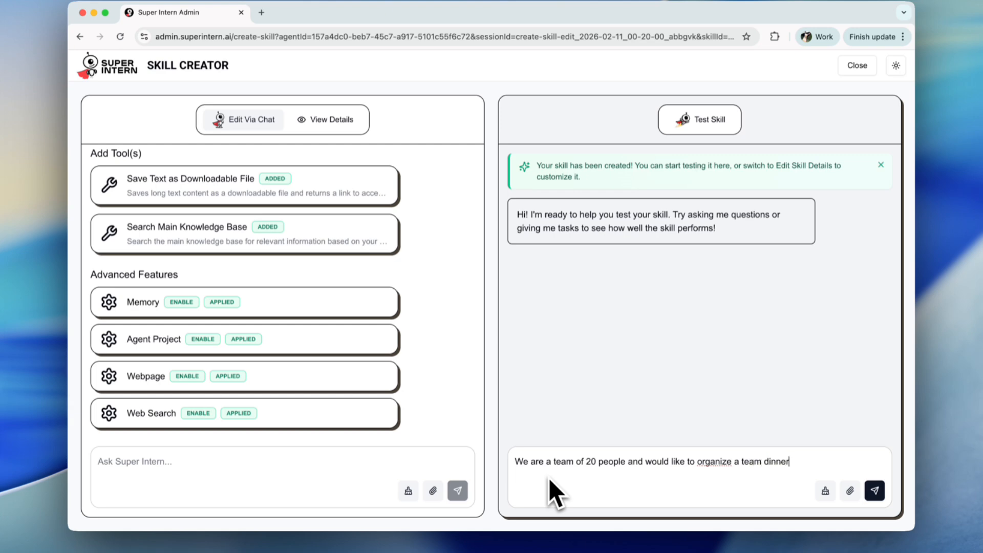
pyautogui.write('. The budget is around £25')
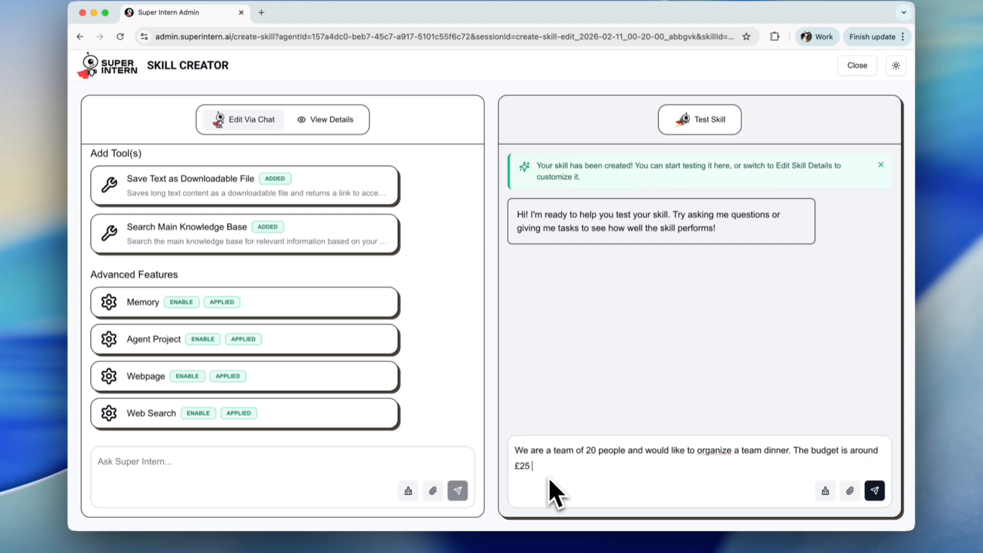
pyautogui.write(' per person.')
pyautogui.press('Return')
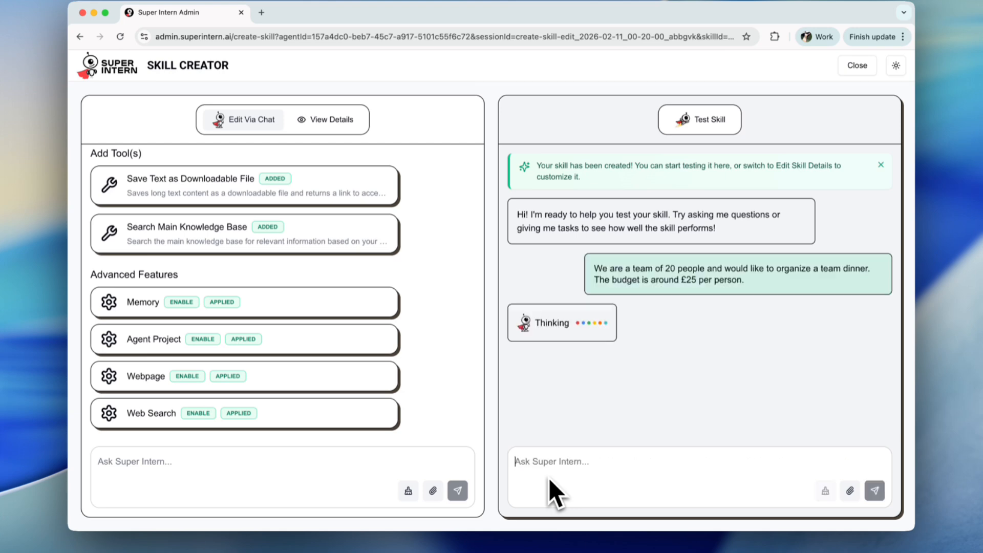
# Read through the catering proposal options returned in the test chat
pyautogui.press('capslock')
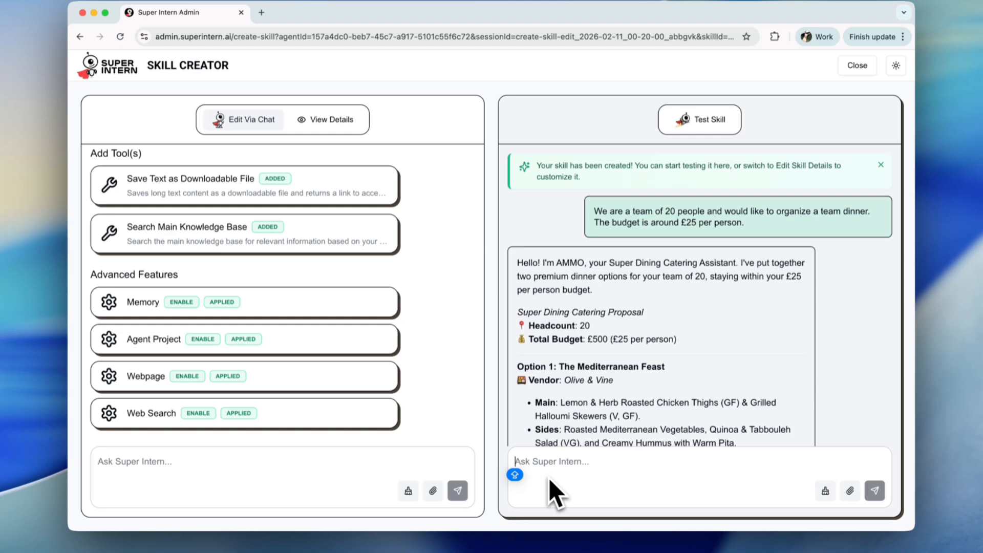
pyautogui.scroll(-3, 717, 348)
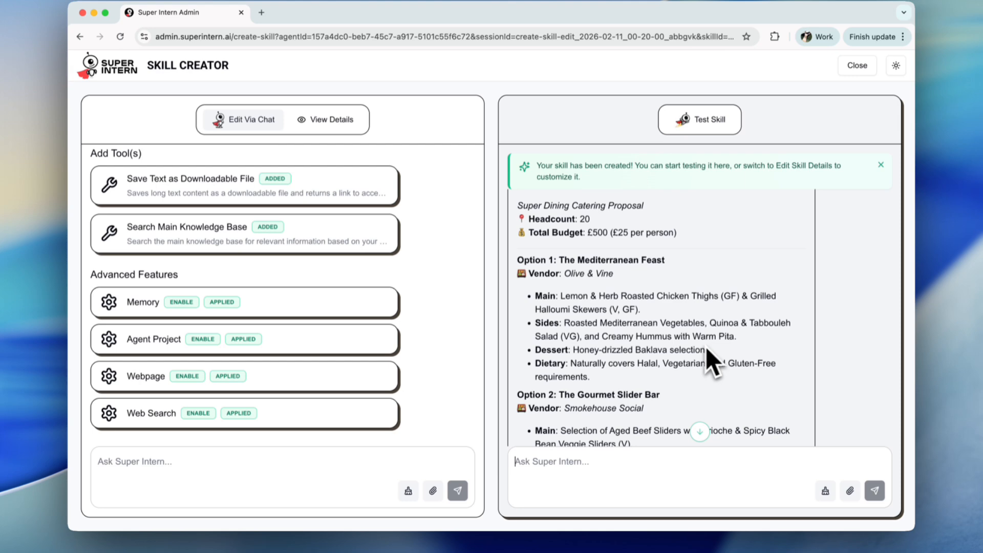
pyautogui.scroll(-5, 705, 346)
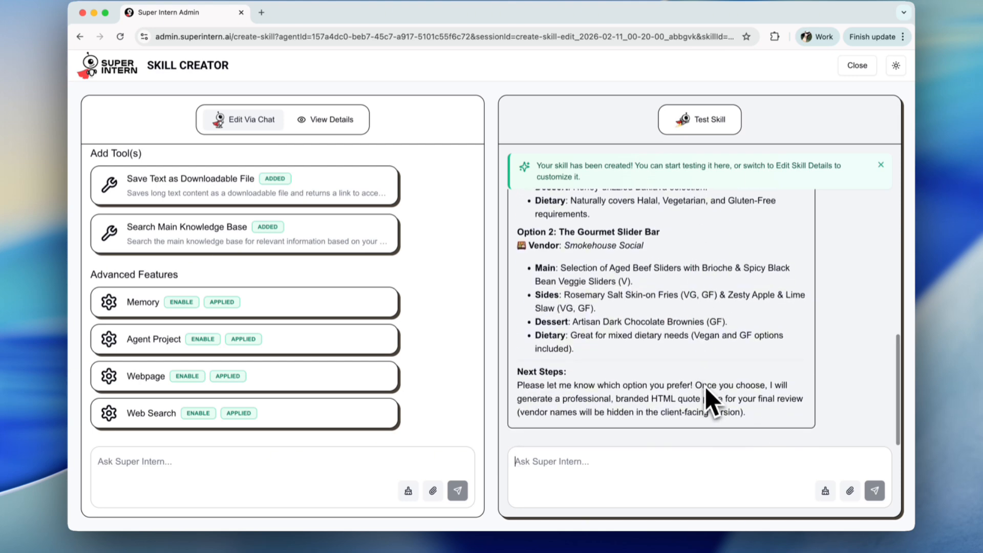
pyautogui.scroll(3, 706, 390)
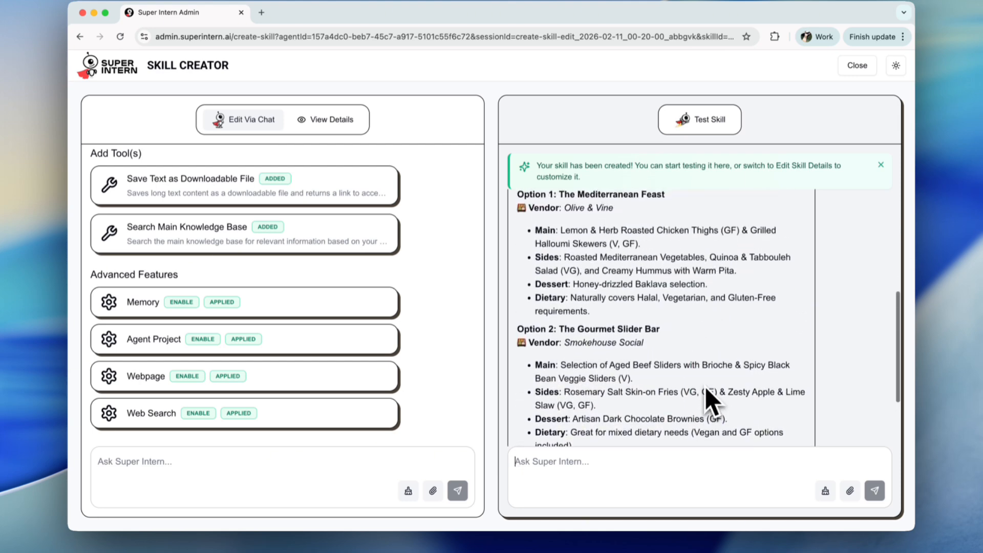
pyautogui.scroll(3, 705, 397)
pyautogui.scroll(2, 705, 387)
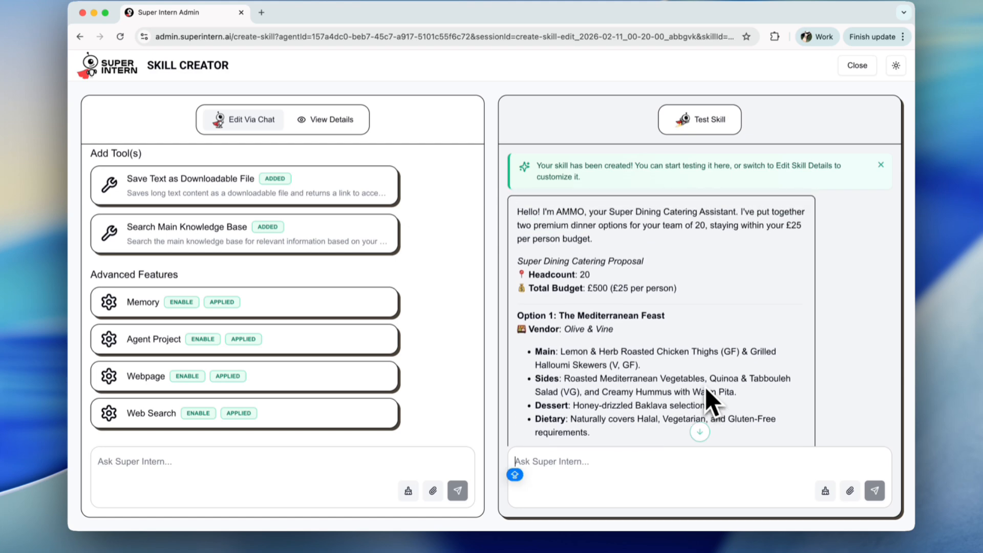
pyautogui.scroll(-6, 705, 387)
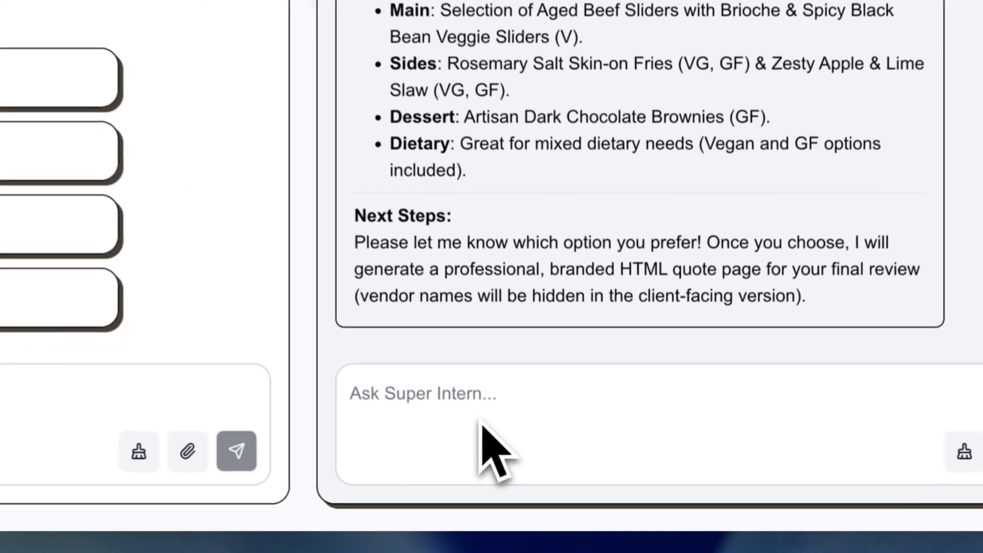
# Reply in the test chat choosing "Option 2"
pyautogui.click(581, 475)
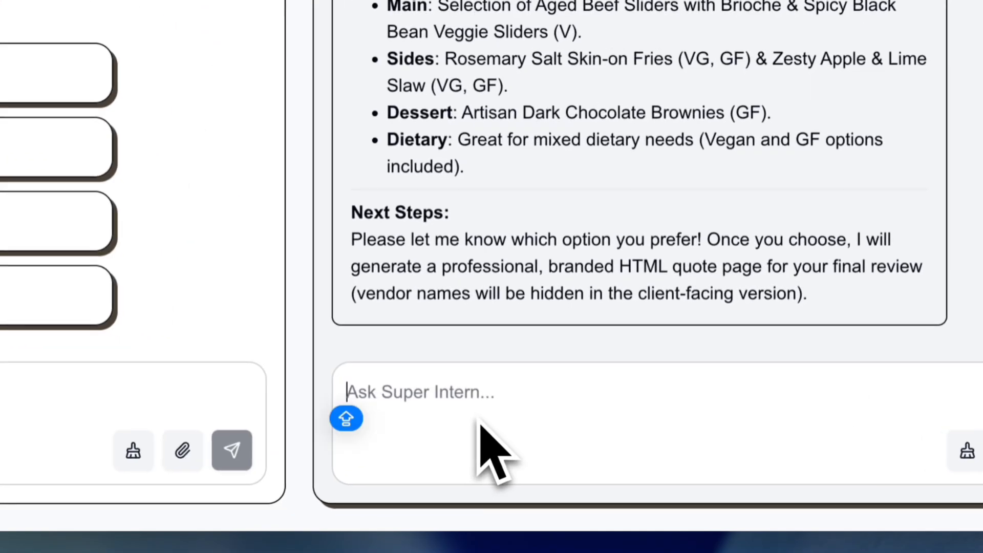
pyautogui.write('Option 2')
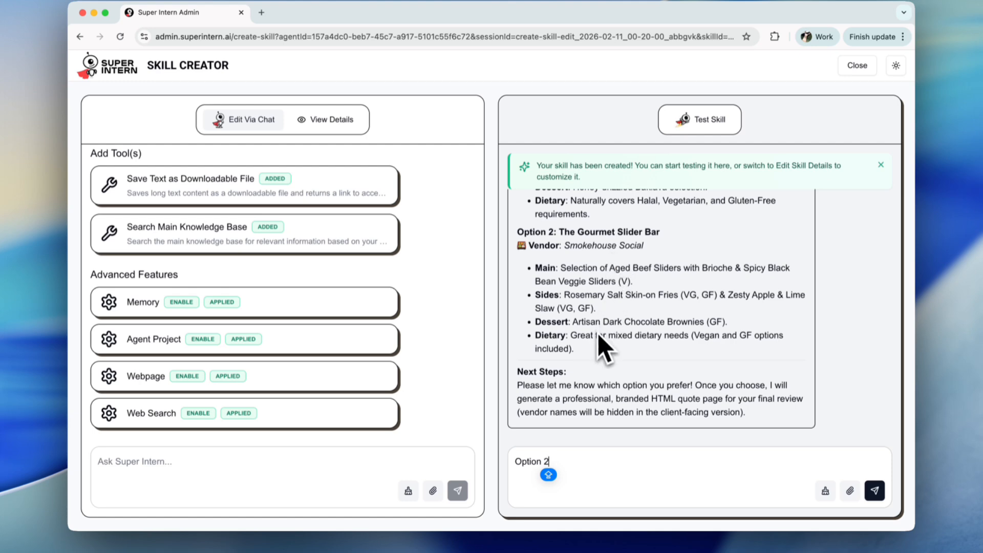
pyautogui.press('Return')
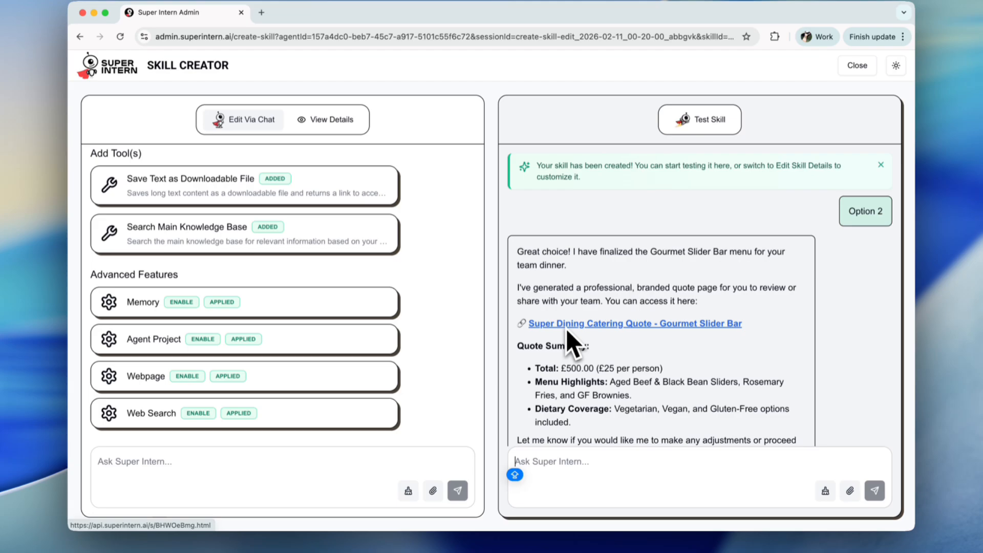
# Open the generated Super Dining quote page, scroll through it and preview printing it as a PDF
pyautogui.scroll(-1, 567, 329)
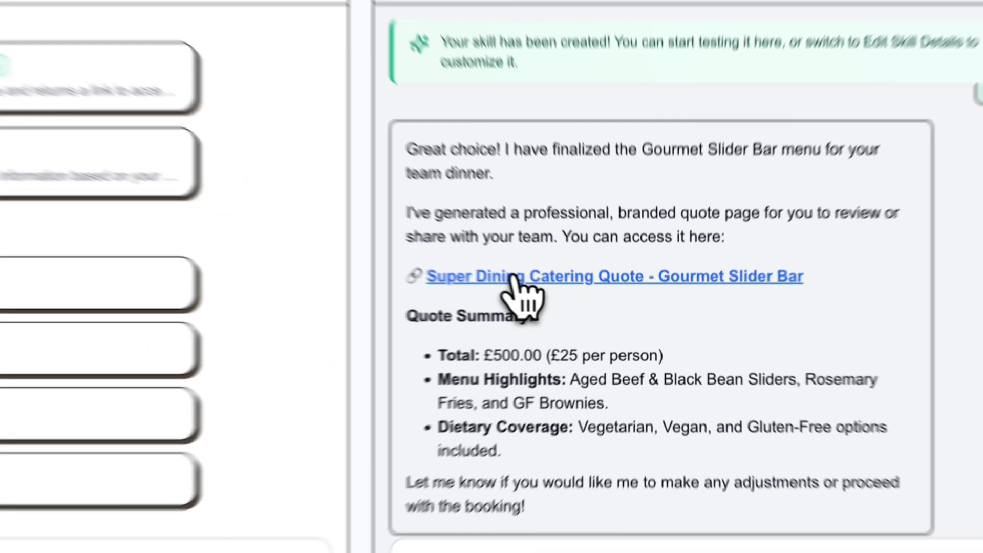
pyautogui.click(579, 299)
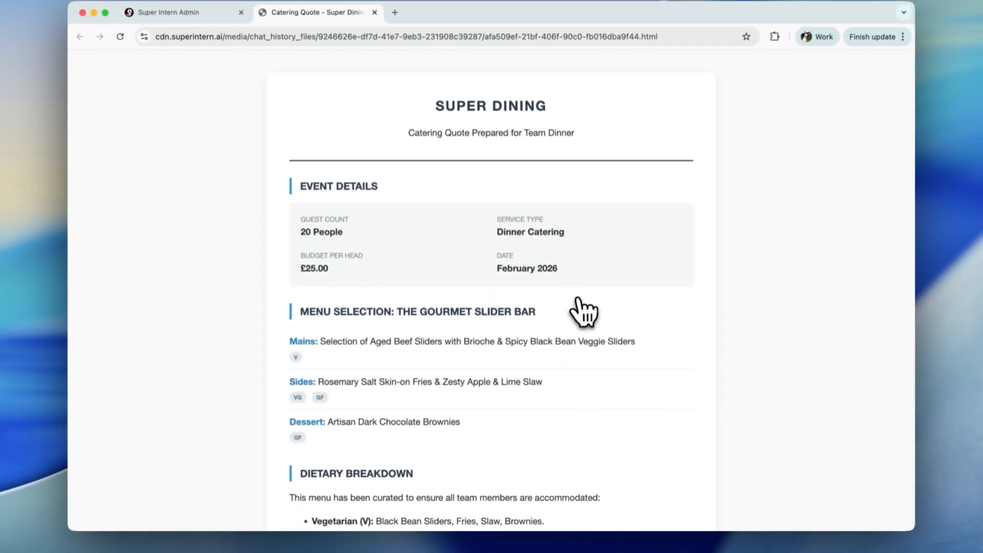
pyautogui.scroll(-5, 583, 312)
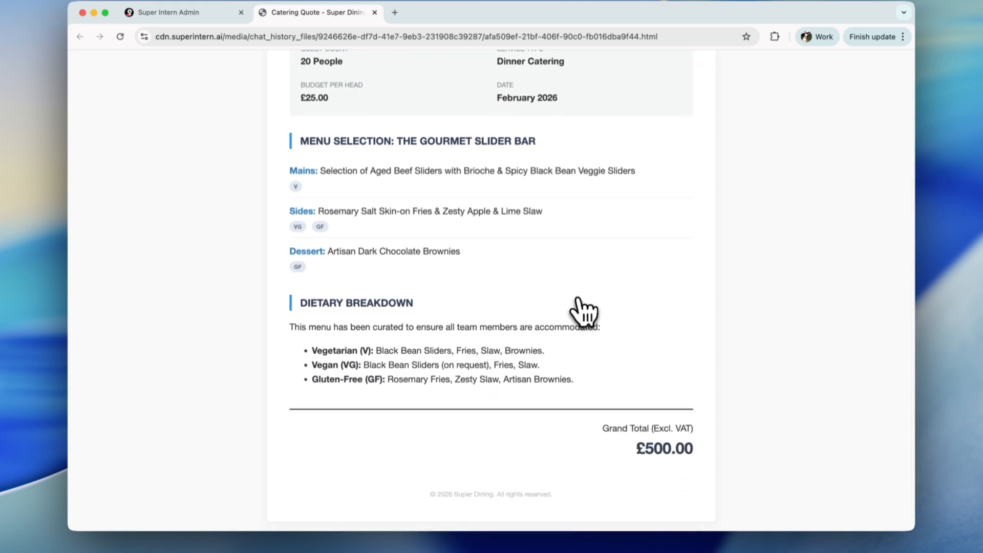
pyautogui.press('super+p')
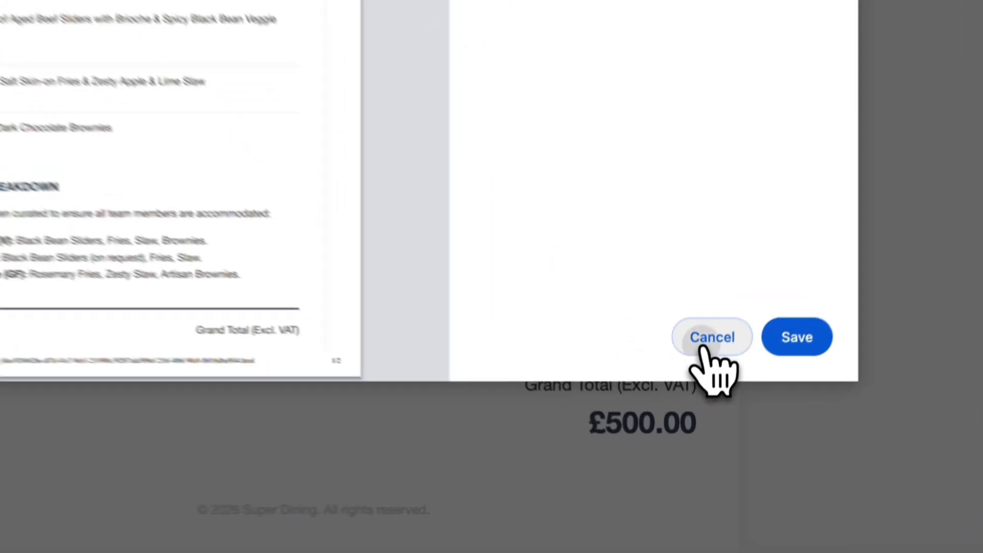
pyautogui.click(699, 404)
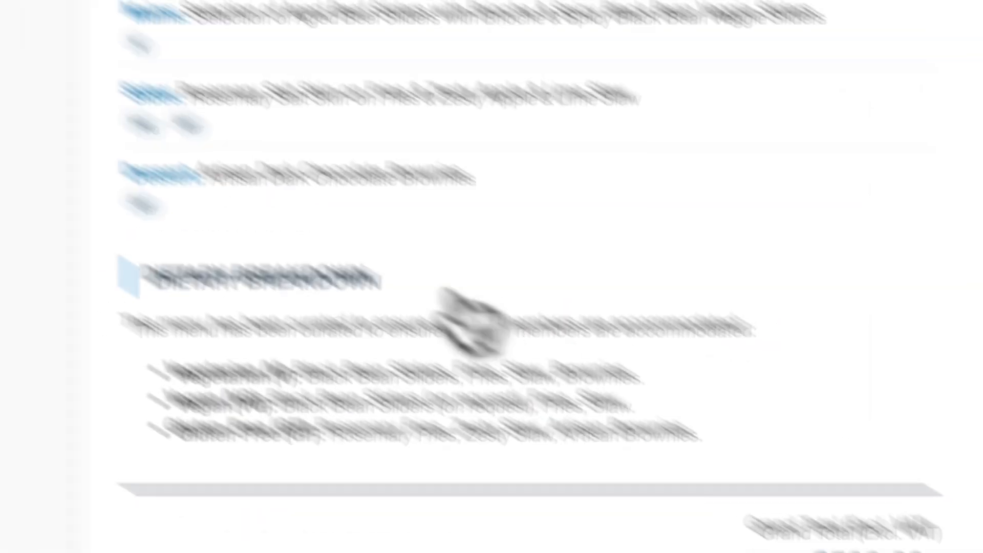
# Return to the skill creator, open the skill details and copy the skill ID
pyautogui.click(323, 25)
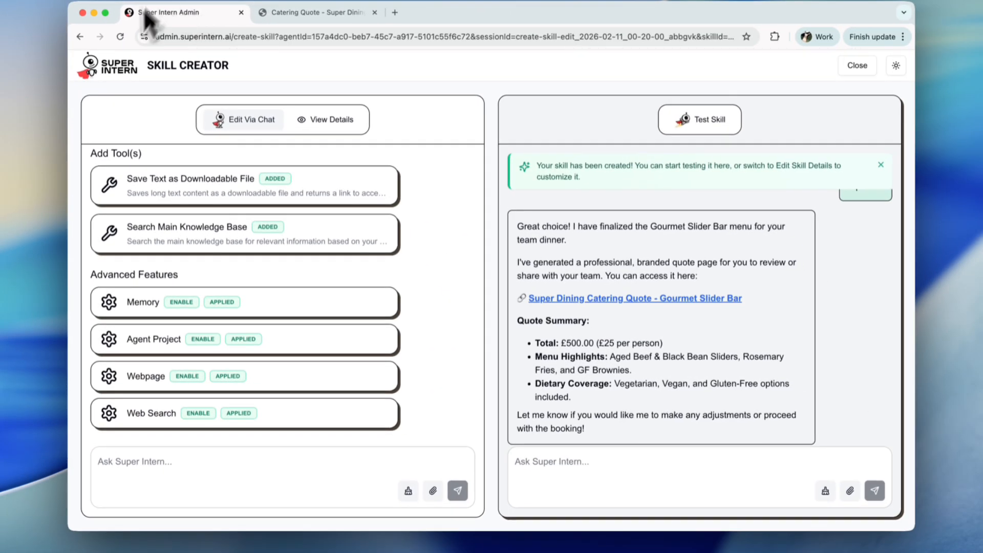
pyautogui.scroll(17, 332, 234)
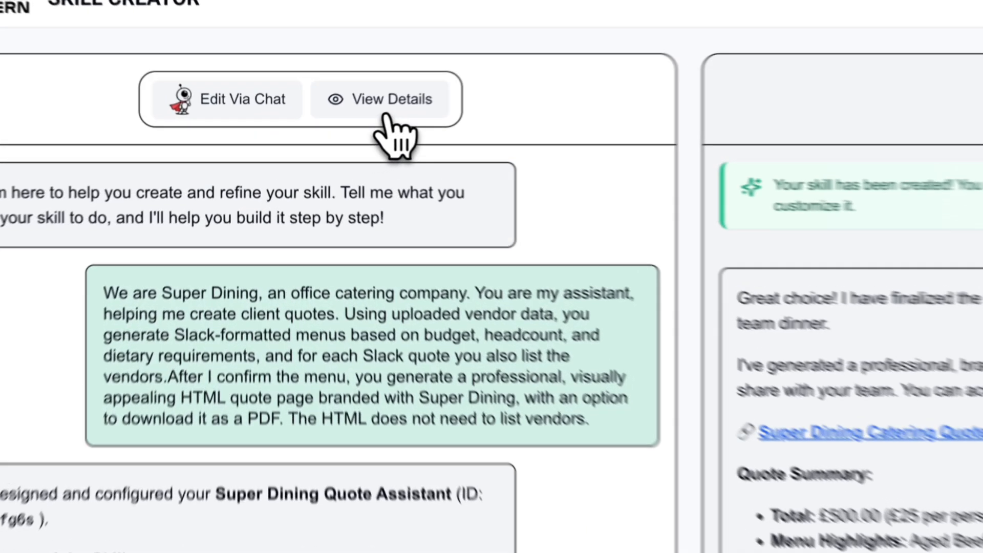
pyautogui.click(328, 128)
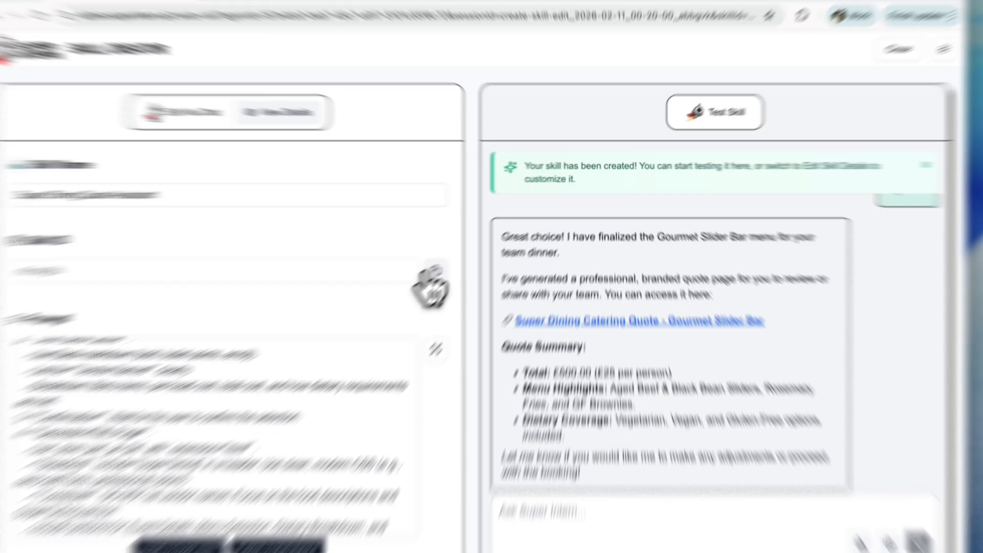
pyautogui.click(458, 255)
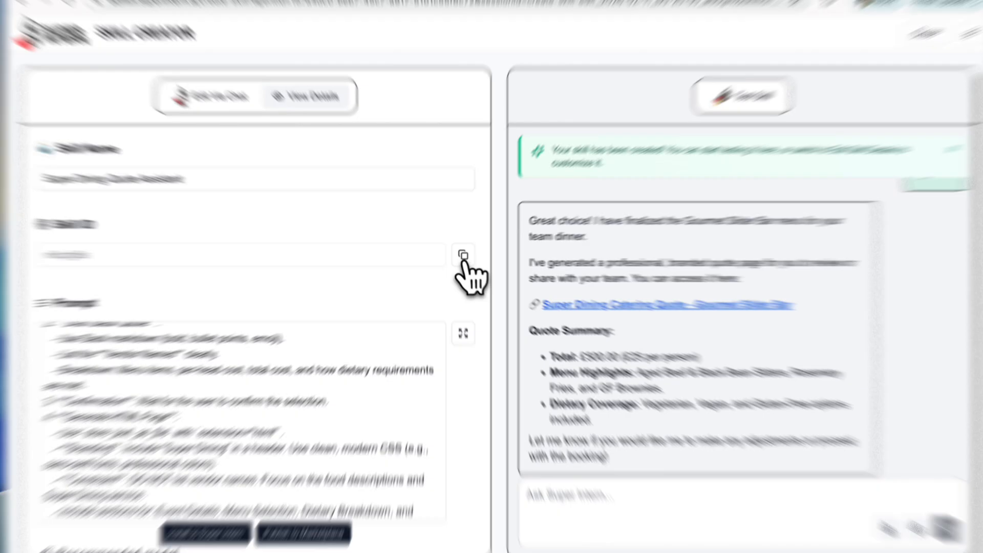
pyautogui.click(461, 256)
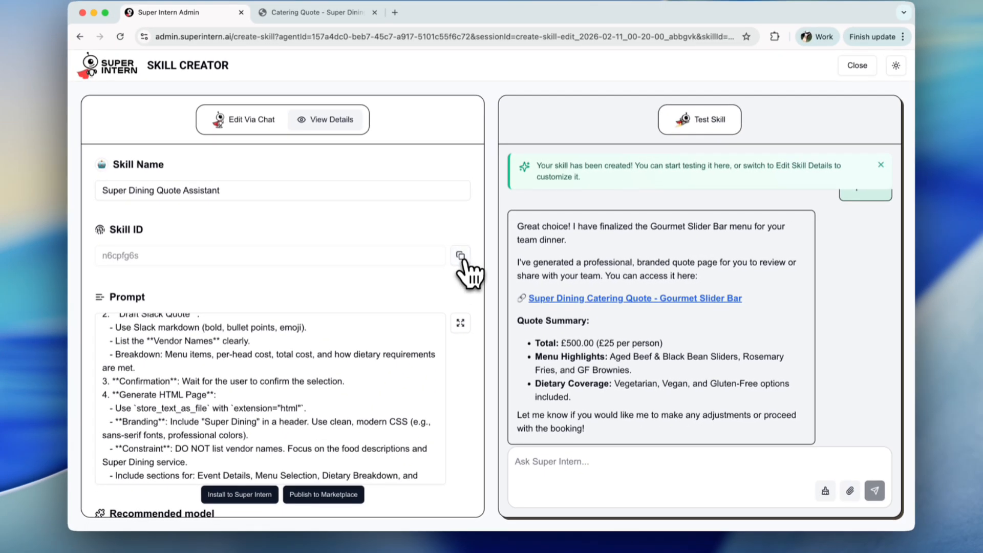
# Switch to Slack and connect the skill in #dining-quotes by sending /skill with the pasted skill ID n6cpfg6s
pyautogui.press('super+Tab')
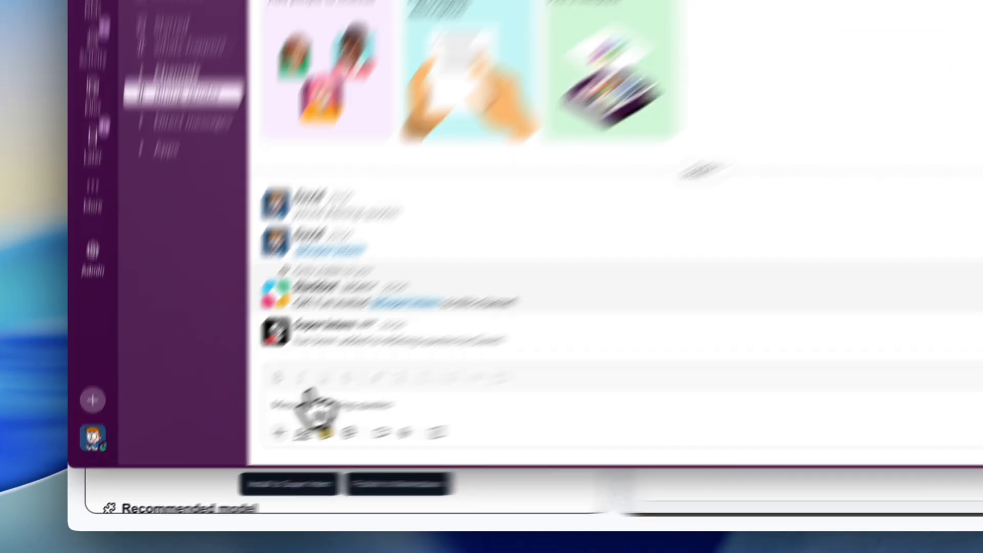
pyautogui.click(259, 439)
pyautogui.write('/ski')
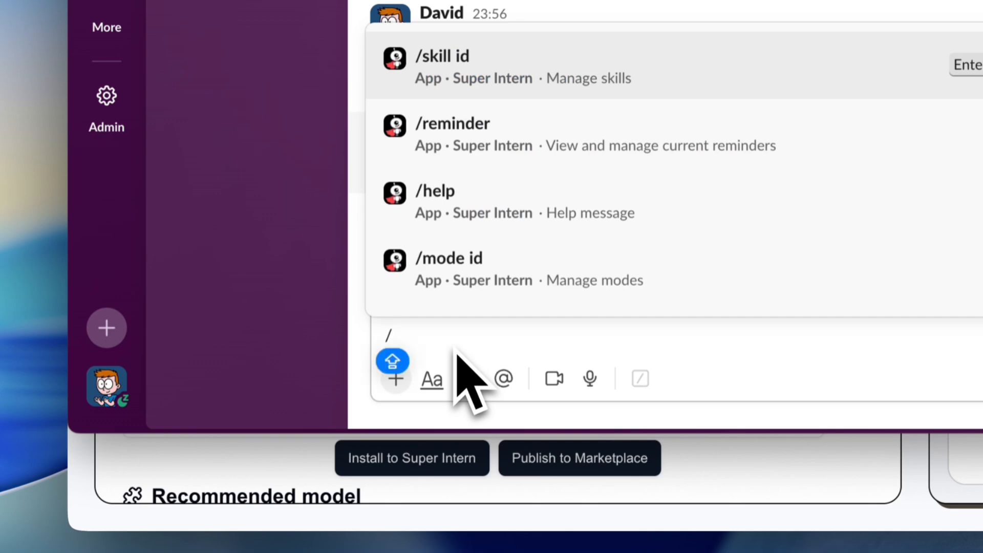
pyautogui.write('ll')
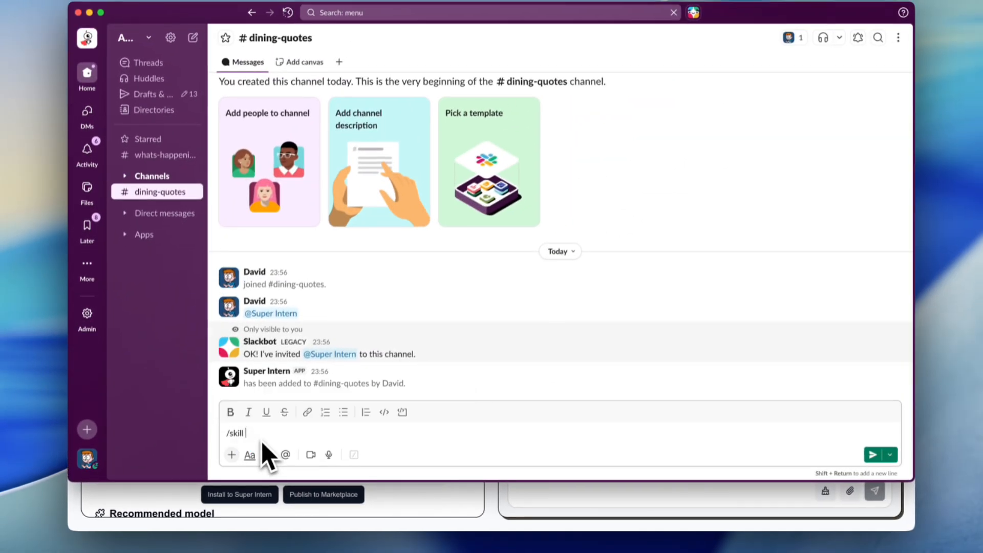
pyautogui.press('super+v')
pyautogui.press('Return')
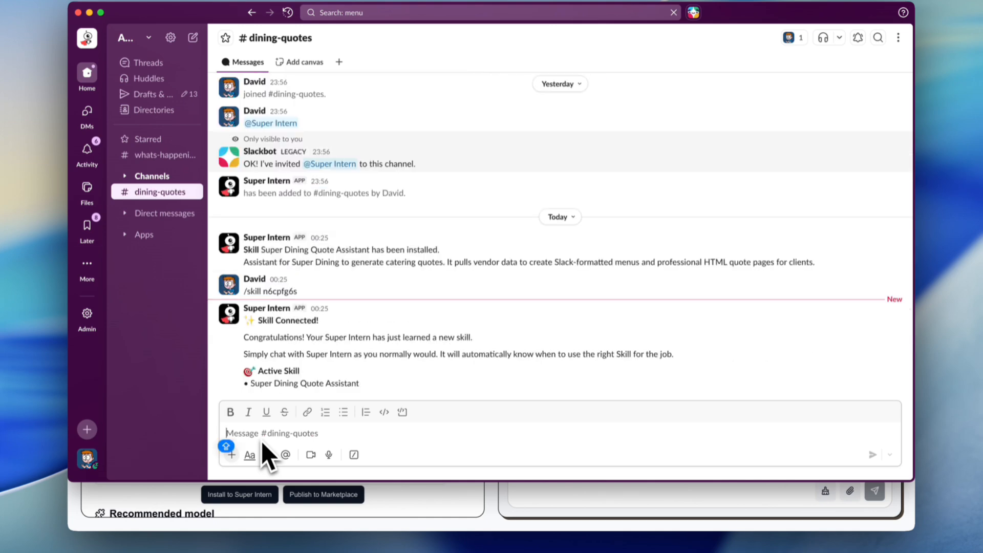
pyautogui.write('@sup')
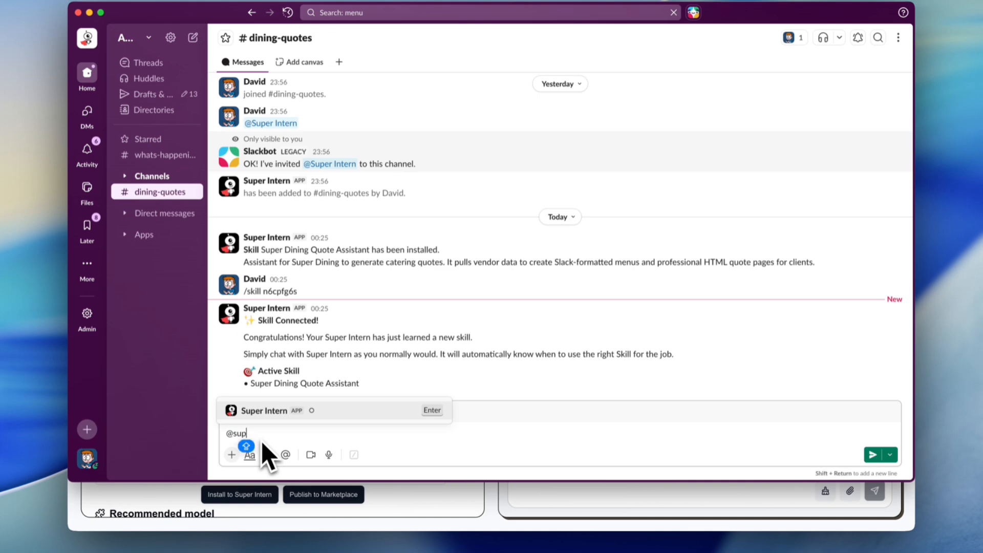
pyautogui.press('Return')
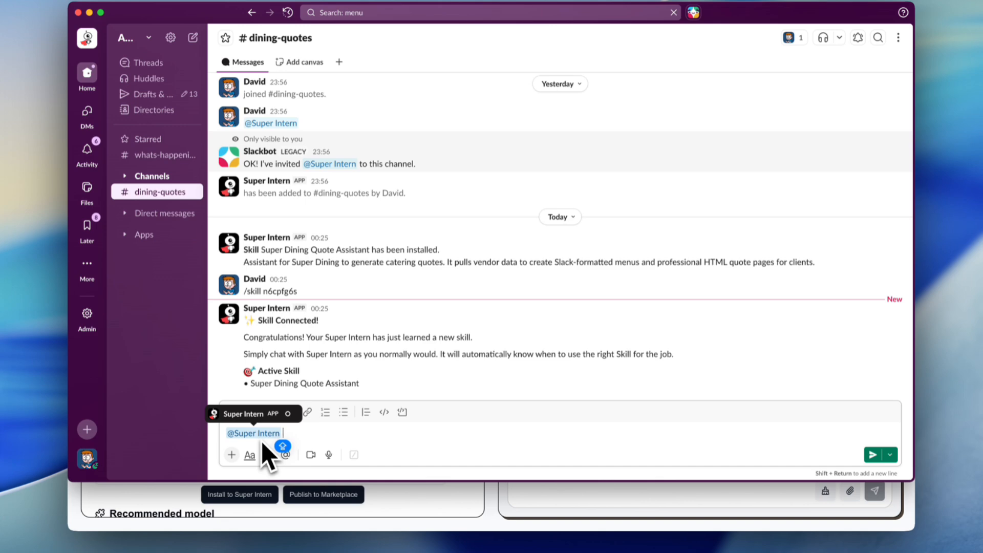
pyautogui.write('w')
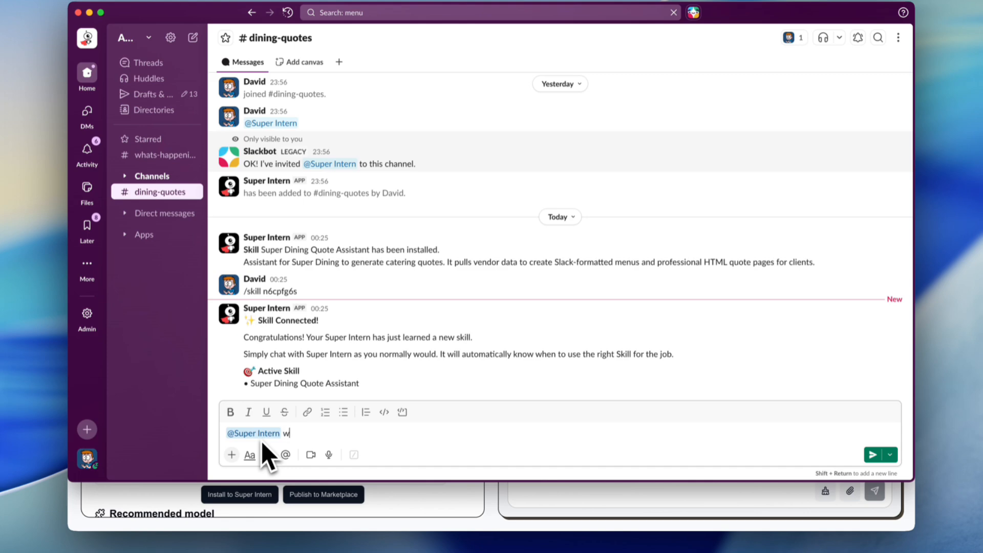
pyautogui.write('e are a team of 10 people ')
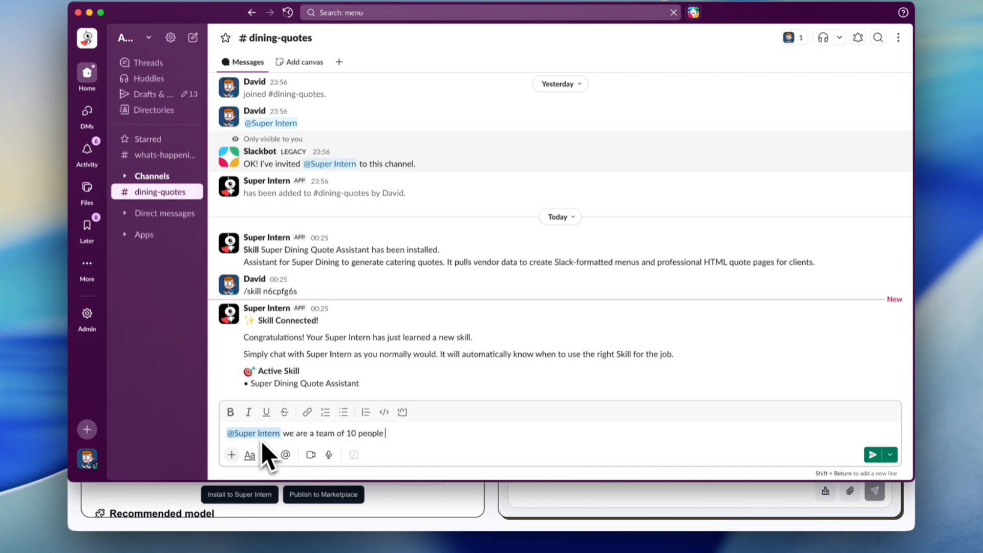
pyautogui.write('and would like to organize a team ')
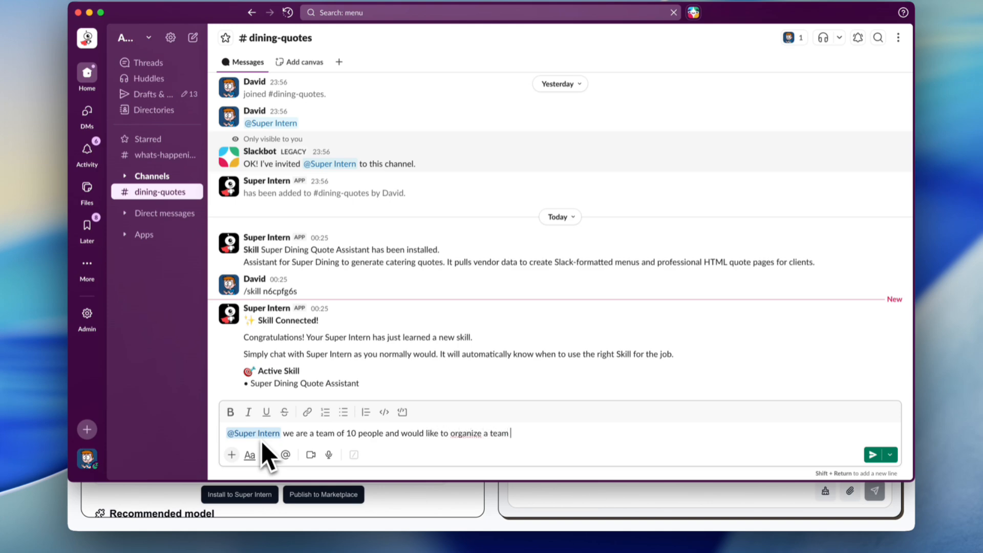
pyautogui.write('lunch, the budget si $2')
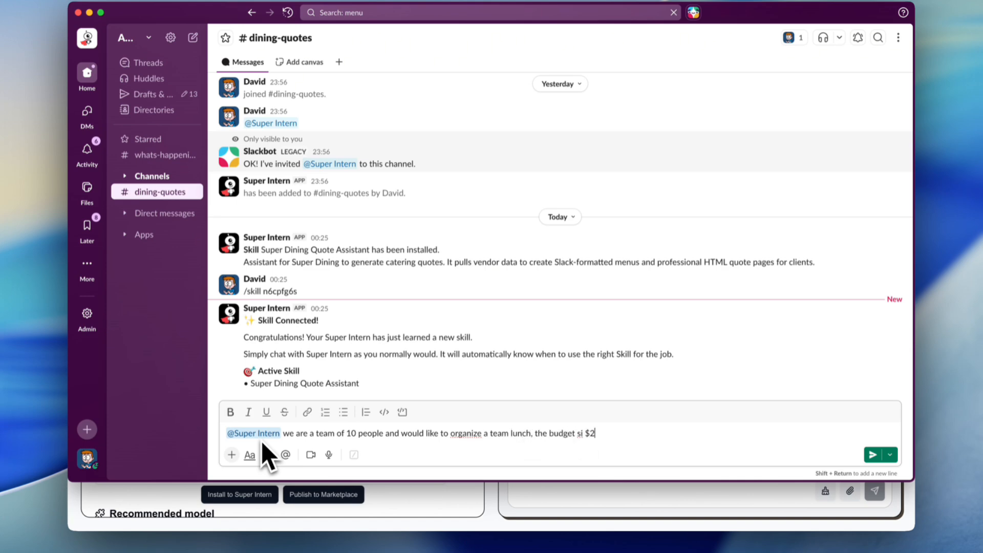
pyautogui.press('BackSpace')
pyautogui.press('BackSpace')
pyautogui.press('BackSpace')
pyautogui.press('BackSpace')
pyautogui.press('BackSpace')
pyautogui.write('is £20 per person.')
pyautogui.press('Return')
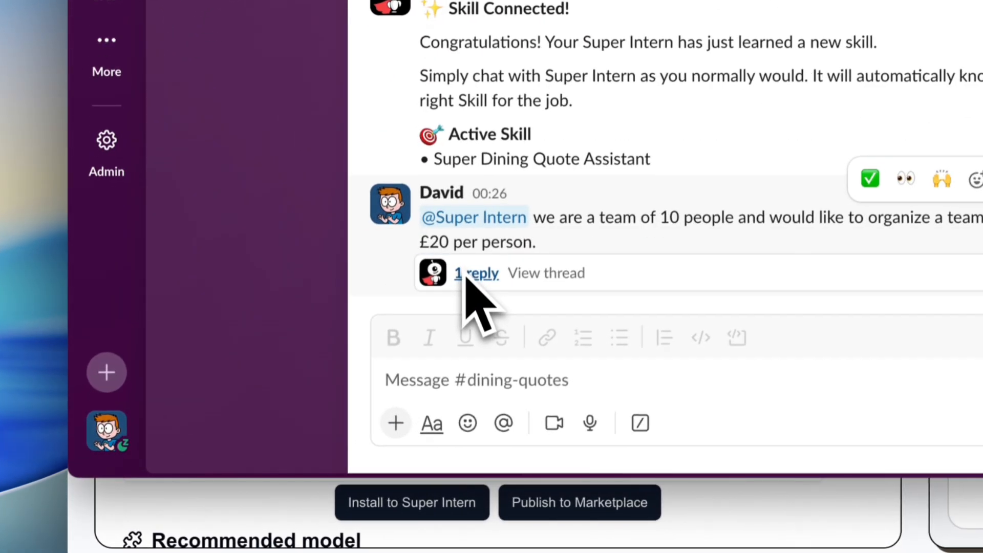
# Open the reply thread and read through Super Intern's catering proposal
pyautogui.click(467, 275)
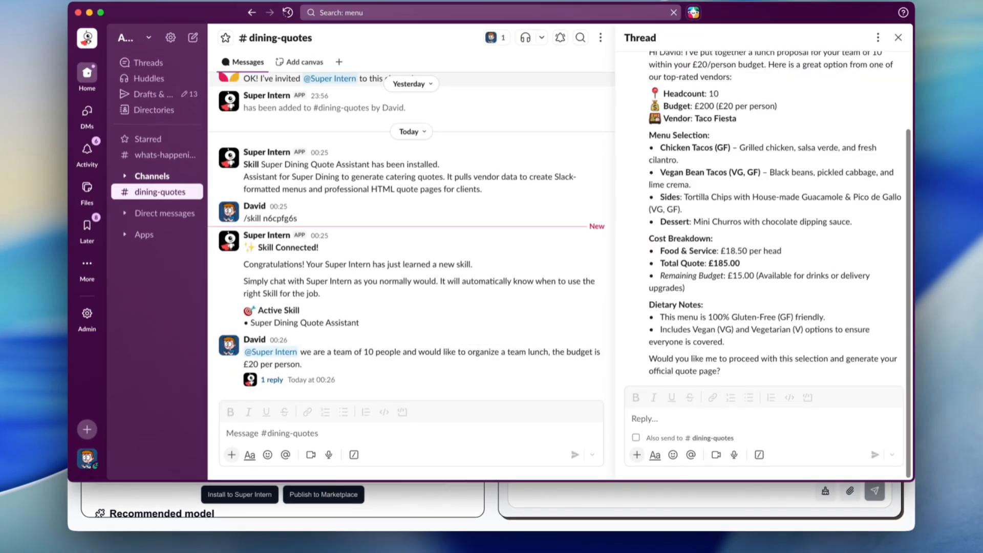
pyautogui.scroll(4, 659, 146)
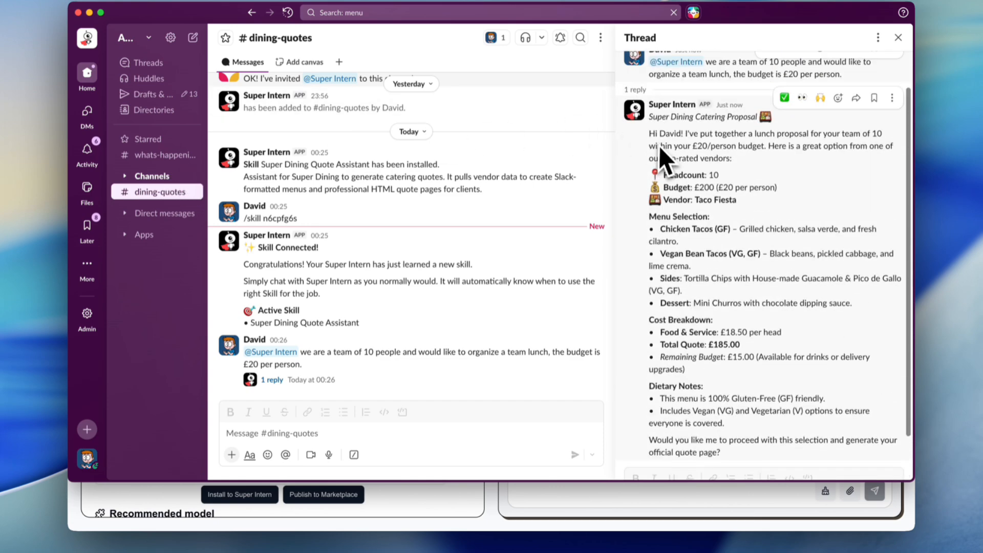
pyautogui.scroll(-2, 659, 147)
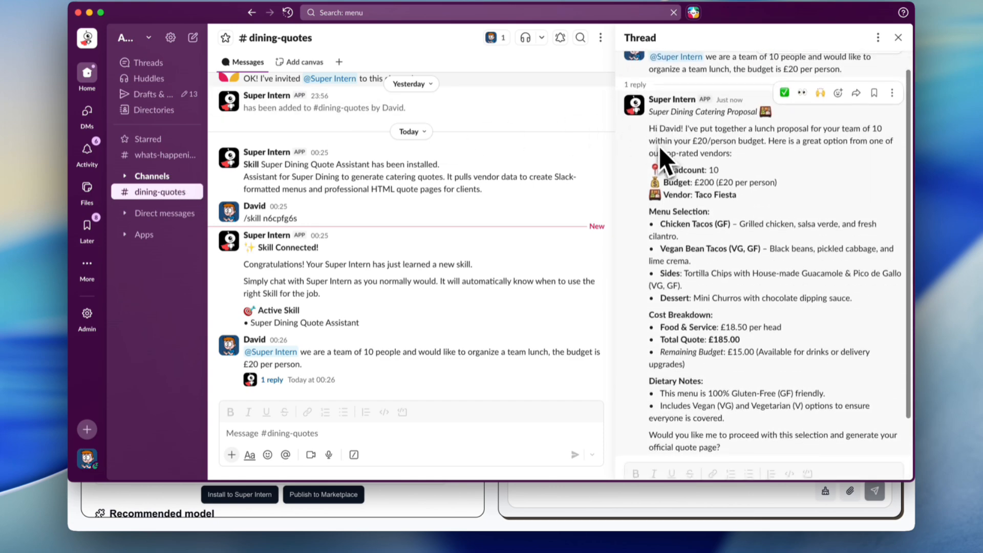
pyautogui.scroll(1, 659, 146)
pyautogui.scroll(-3, 681, 197)
pyautogui.scroll(3, 691, 381)
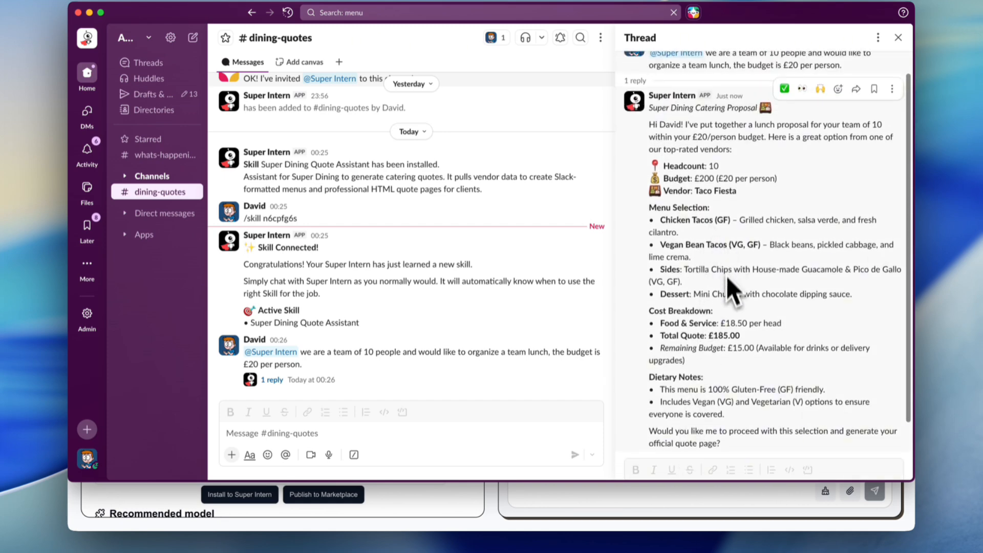
pyautogui.scroll(-3, 727, 299)
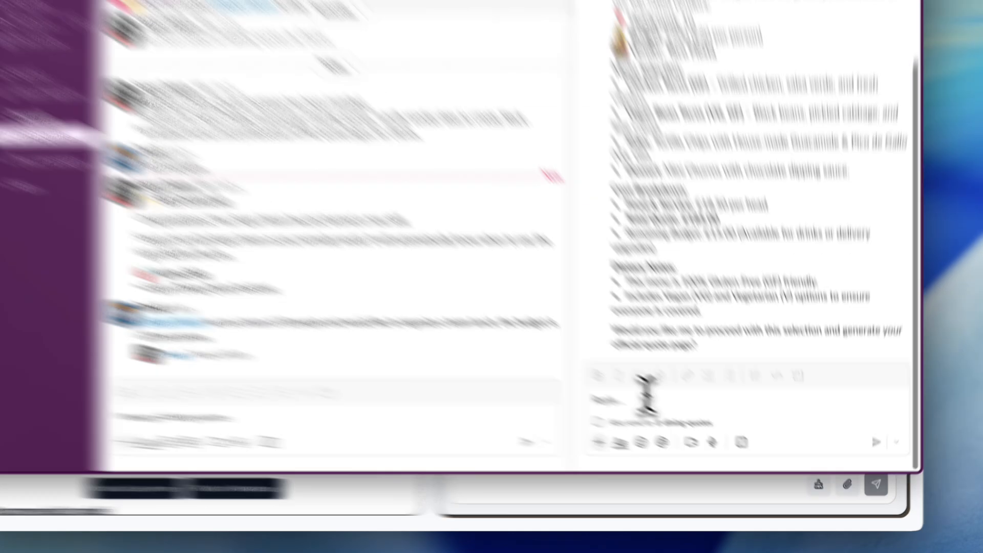
# Reply in the thread with "yes, this looks good"
pyautogui.click(674, 418)
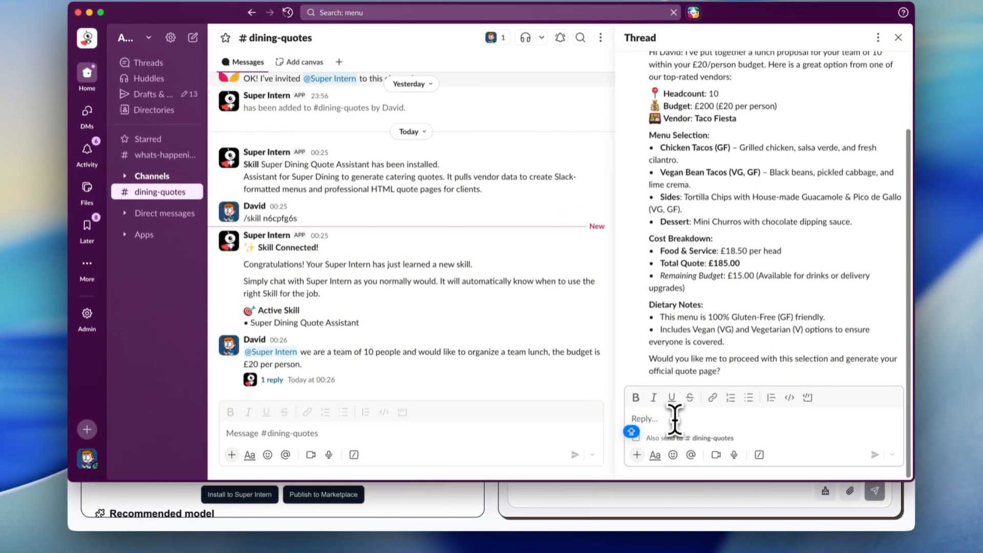
pyautogui.write('yes,')
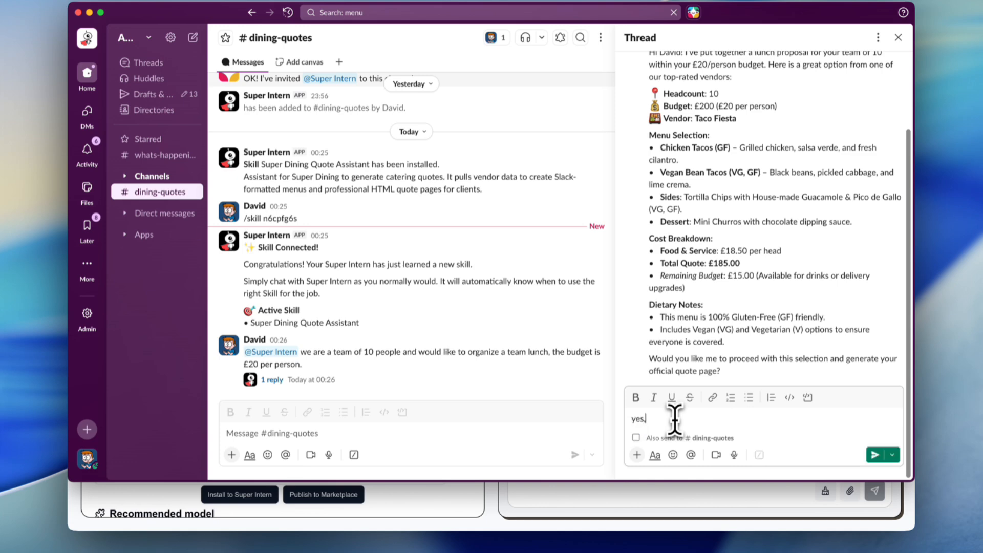
pyautogui.write(' this looks good')
pyautogui.press('Return')
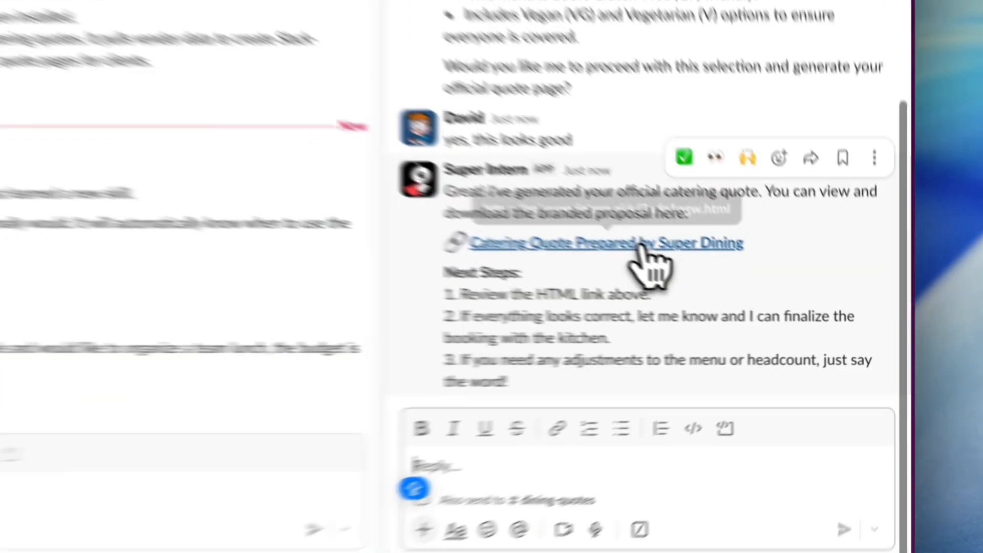
# Open the Catering Quote Prepared by Super Dining link, scroll through the quote page and preview printing it as a PDF
pyautogui.click(761, 293)
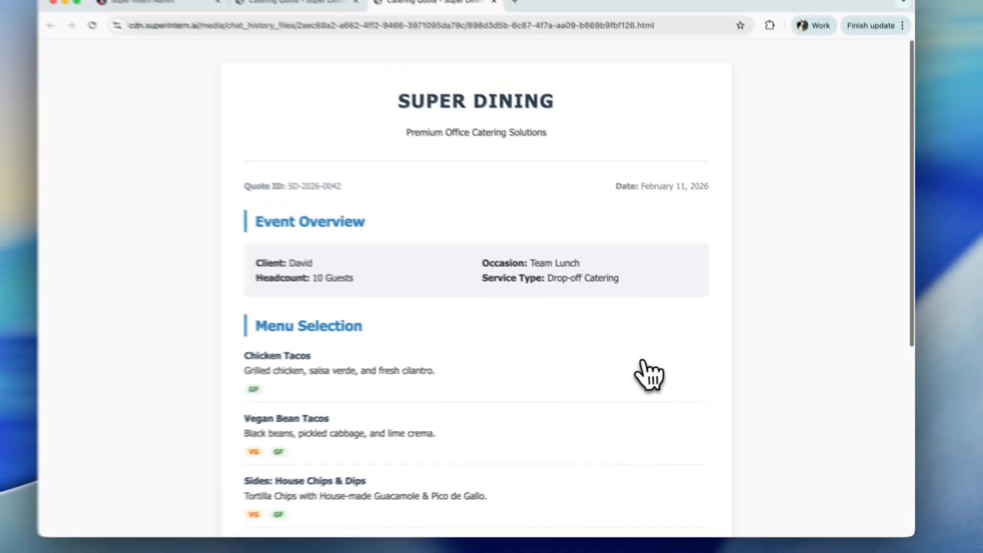
pyautogui.scroll(-1, 654, 374)
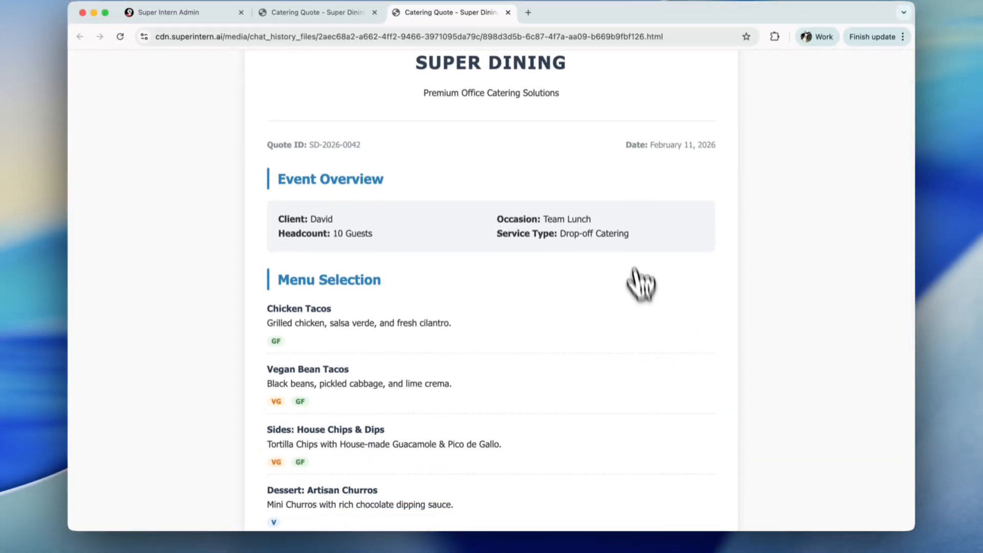
pyautogui.scroll(-5, 622, 214)
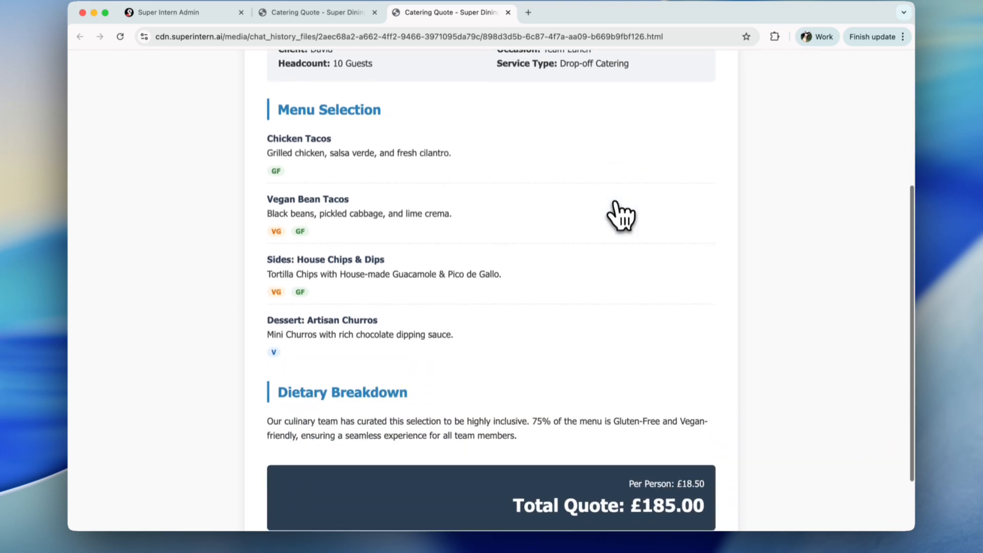
pyautogui.scroll(-3, 621, 215)
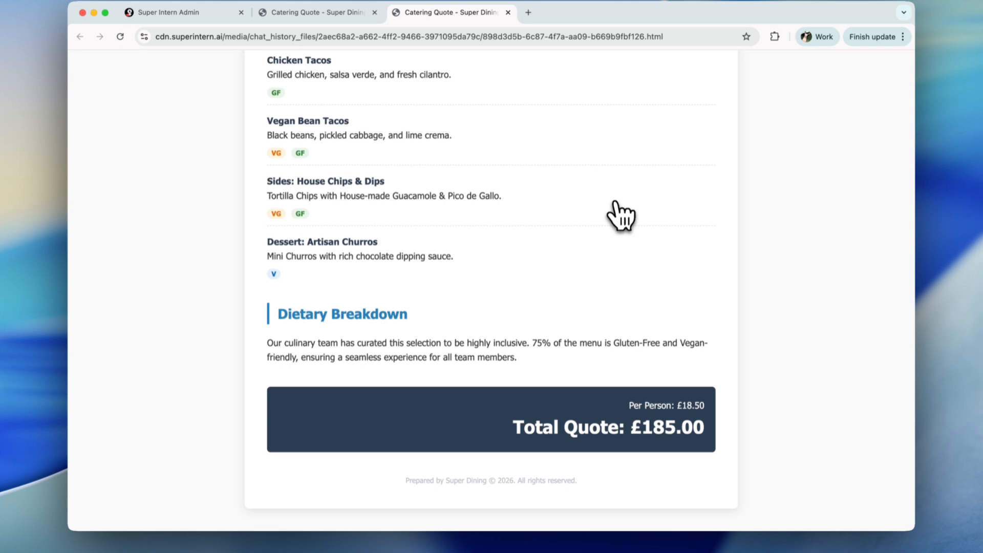
pyautogui.press('super+p')
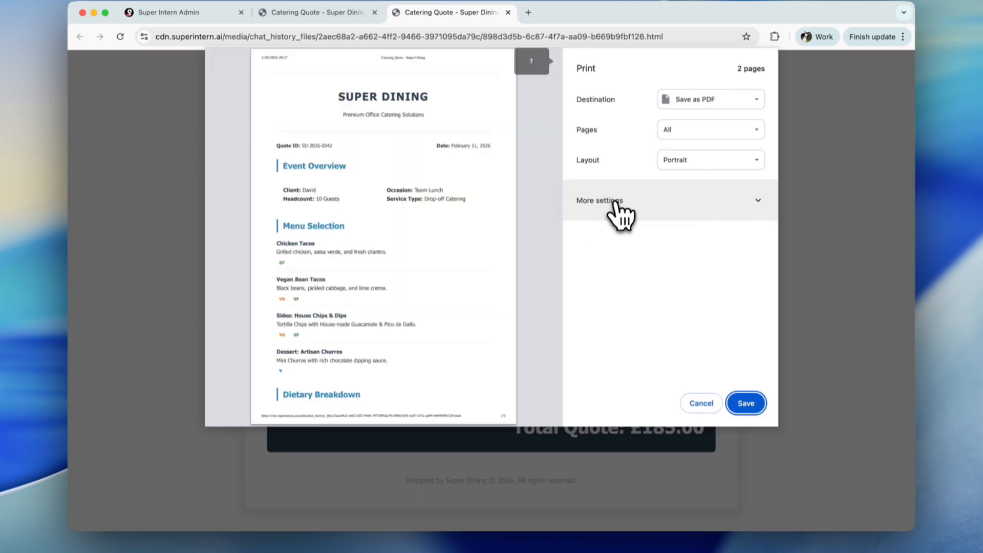